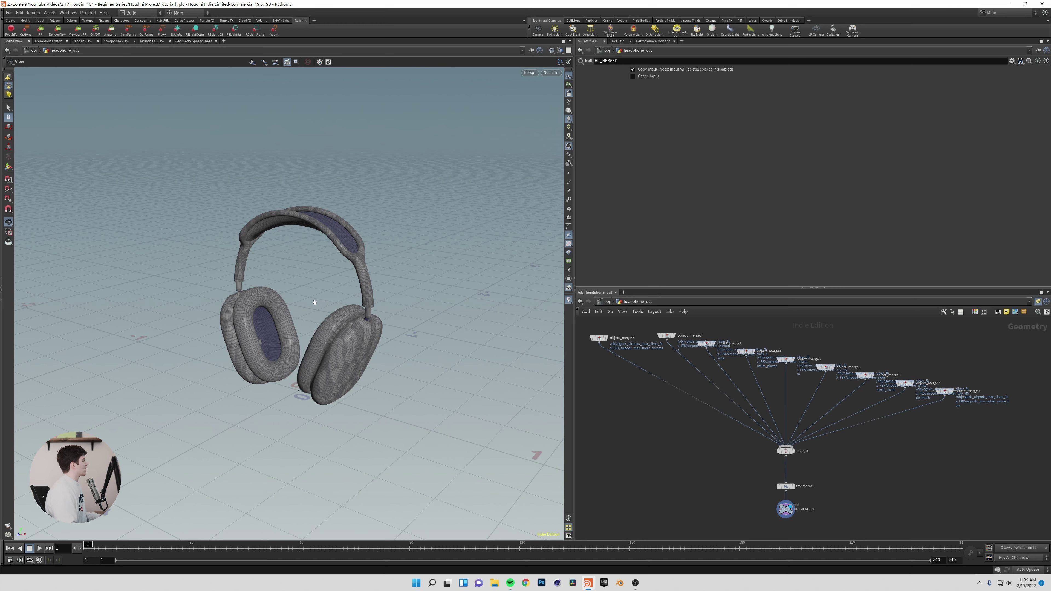
- Leave the headphone_out geometry network and go up to the object level
left_click_drag(314, 302, 345, 310)
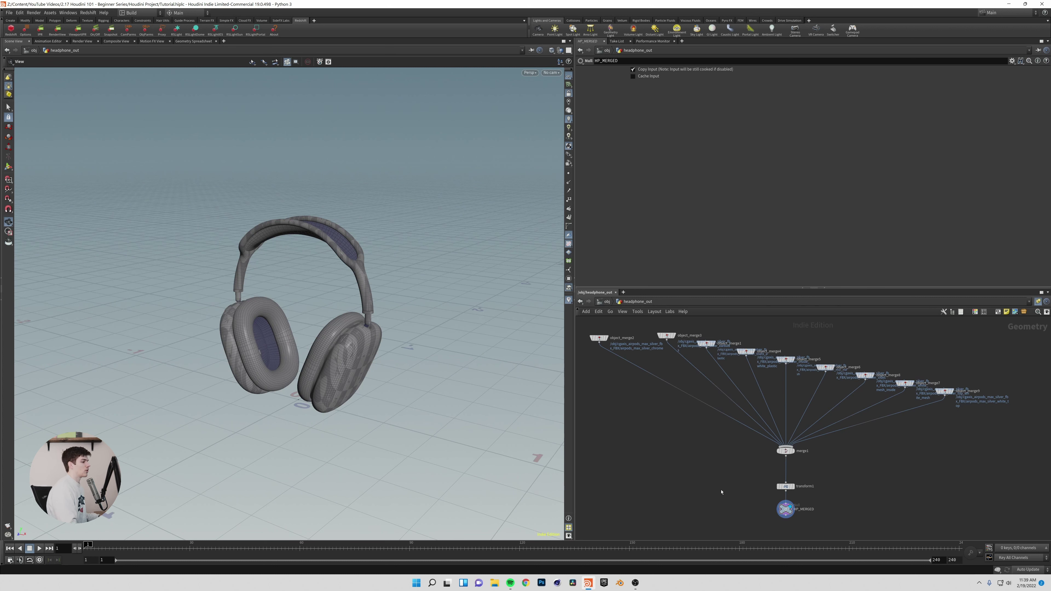
left_click_drag(789, 514, 789, 521)
left_click_drag(584, 327, 986, 419)
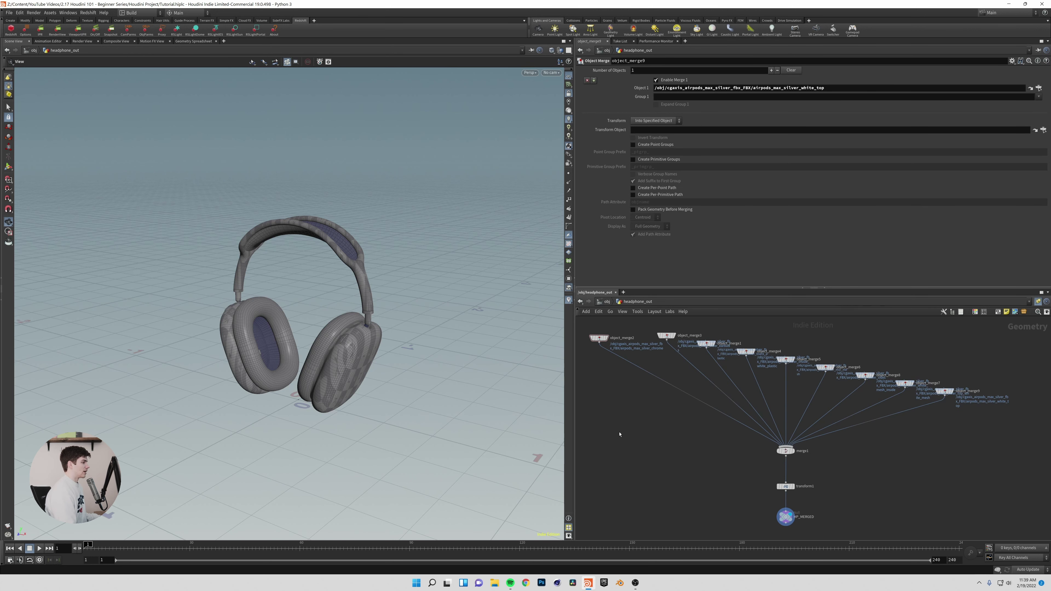
key("u")
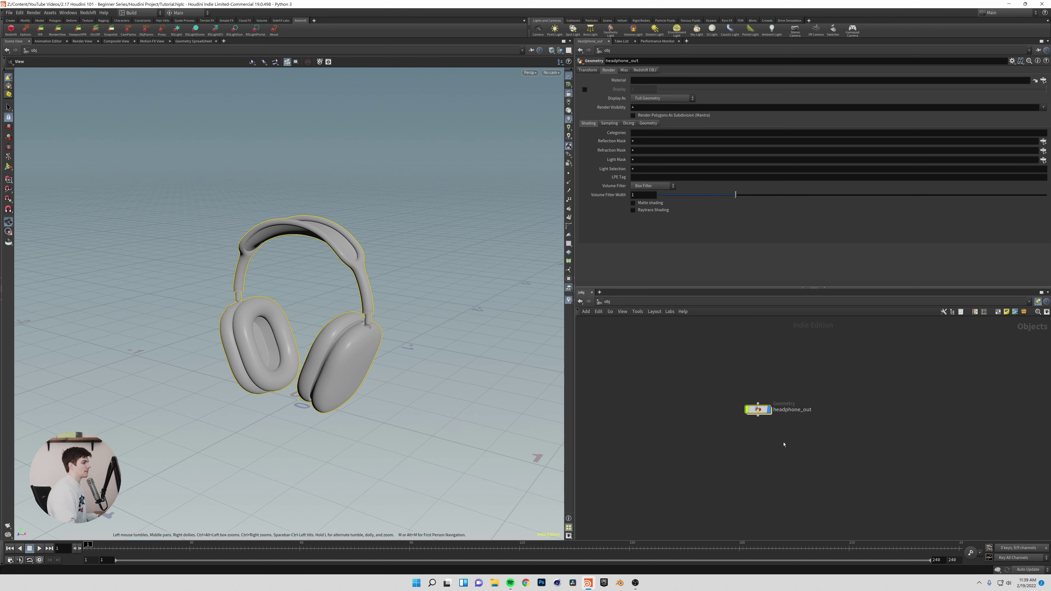
- Reposition the headphone_out node in the object network and deselect it
left_click_drag(767, 415, 803, 424)
mouse_move(802, 425)
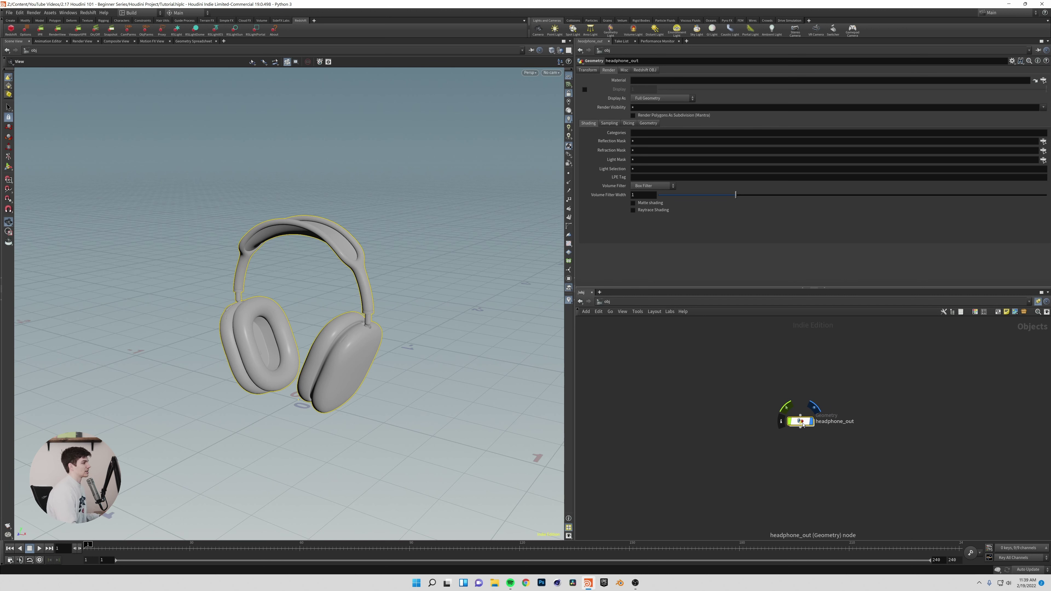
left_click_drag(803, 424, 695, 372)
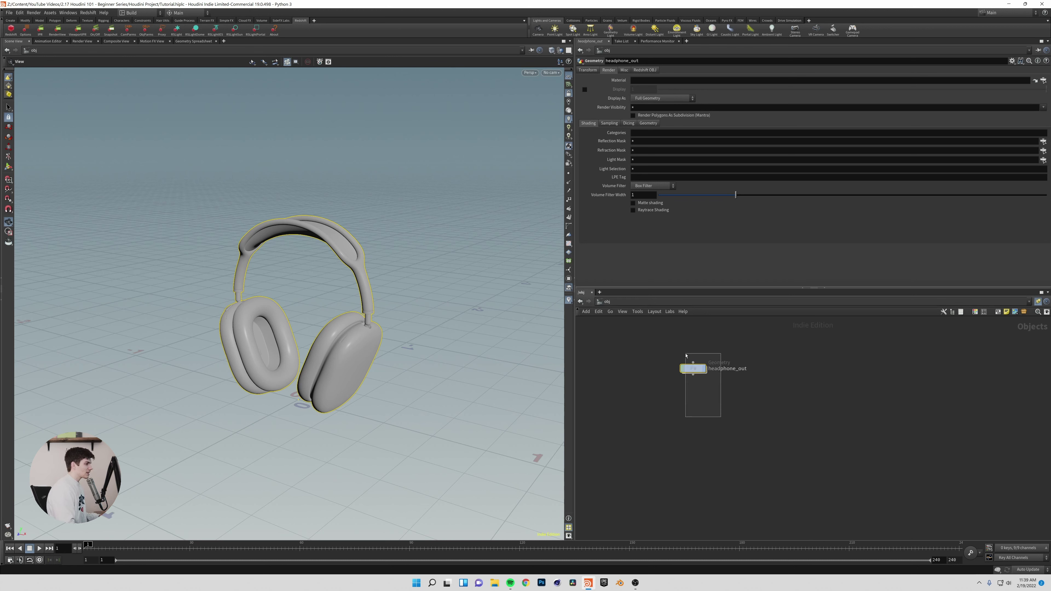
left_click_drag(699, 370, 726, 374)
left_click(740, 439)
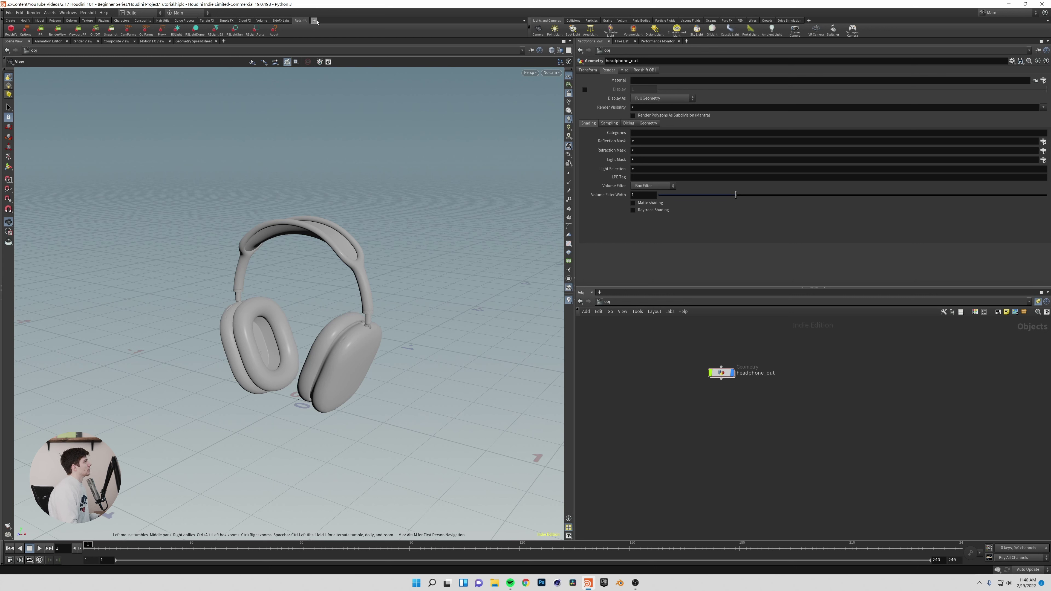
- Hide the Redshift shelf and show it again
left_click(315, 21)
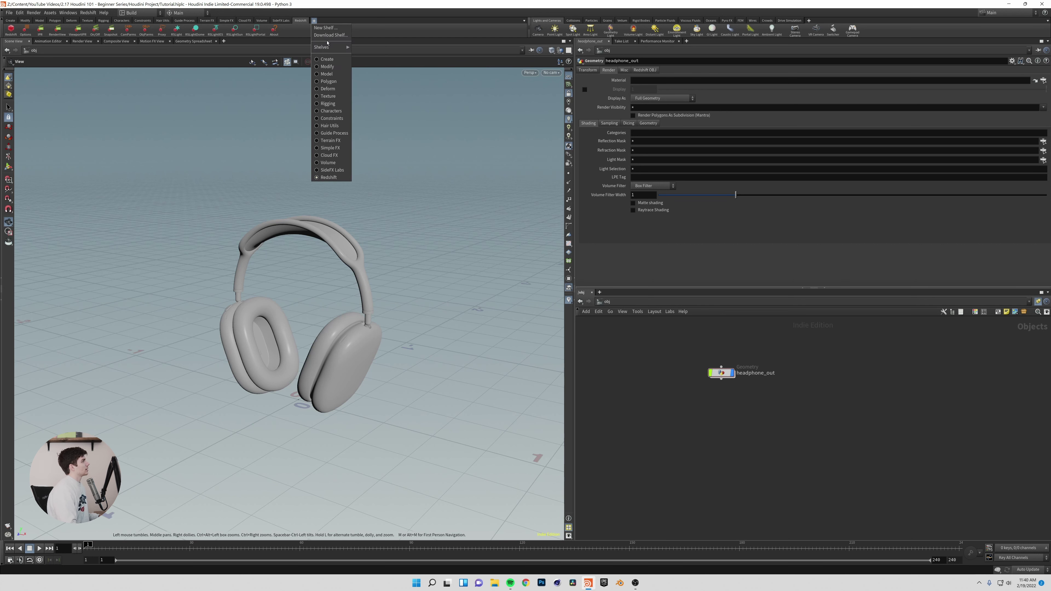
mouse_move(330, 47)
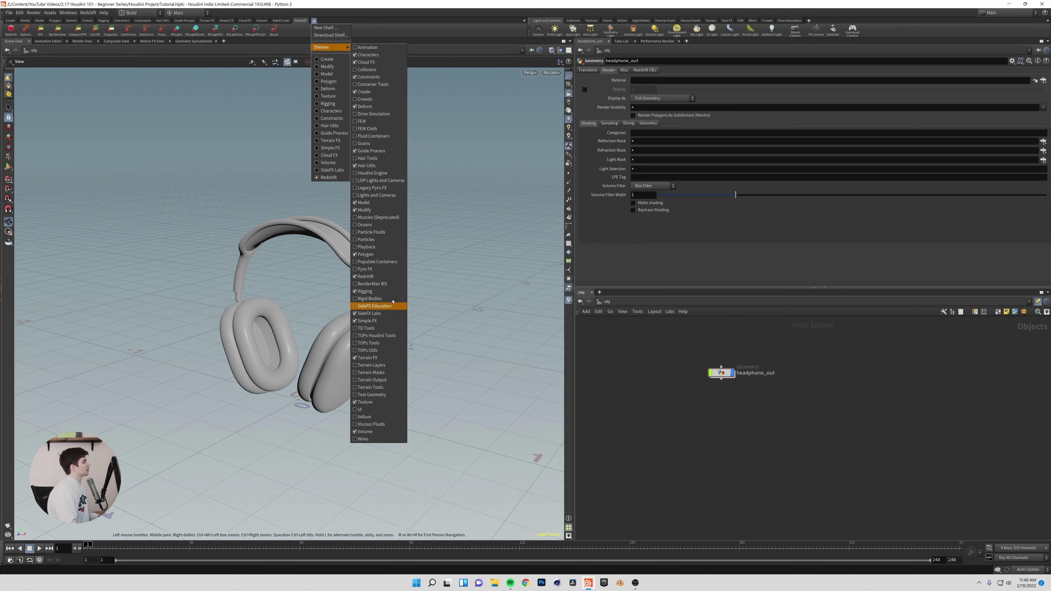
left_click(387, 277)
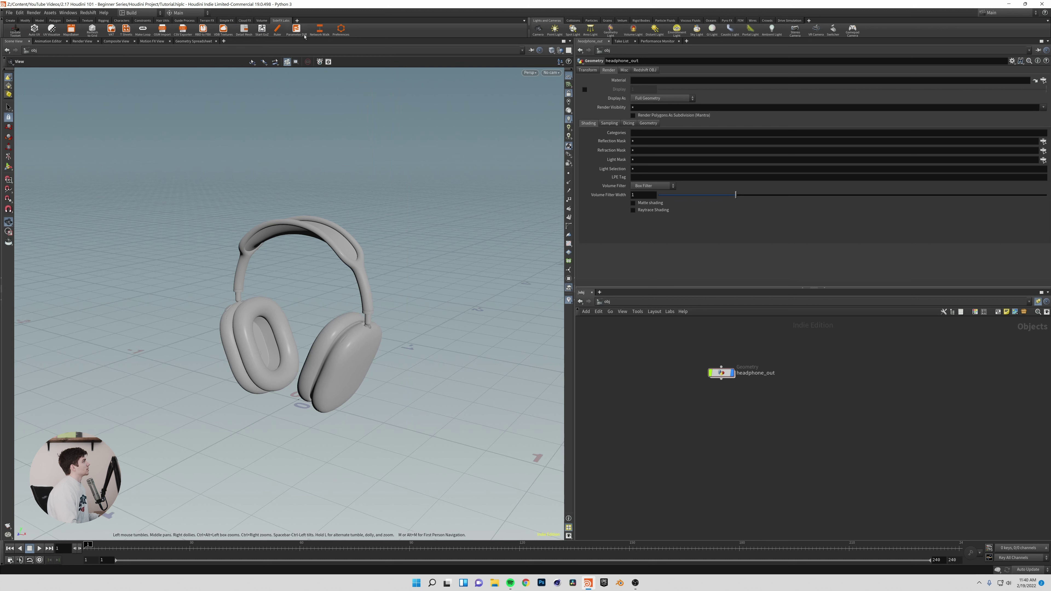
left_click(297, 20)
mouse_move(315, 46)
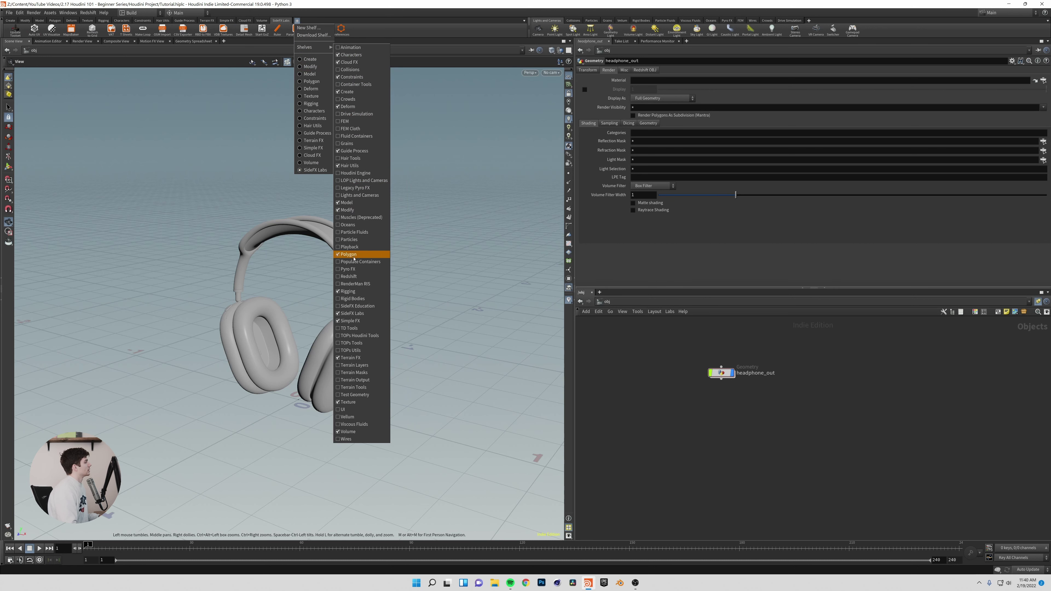
left_click(352, 276)
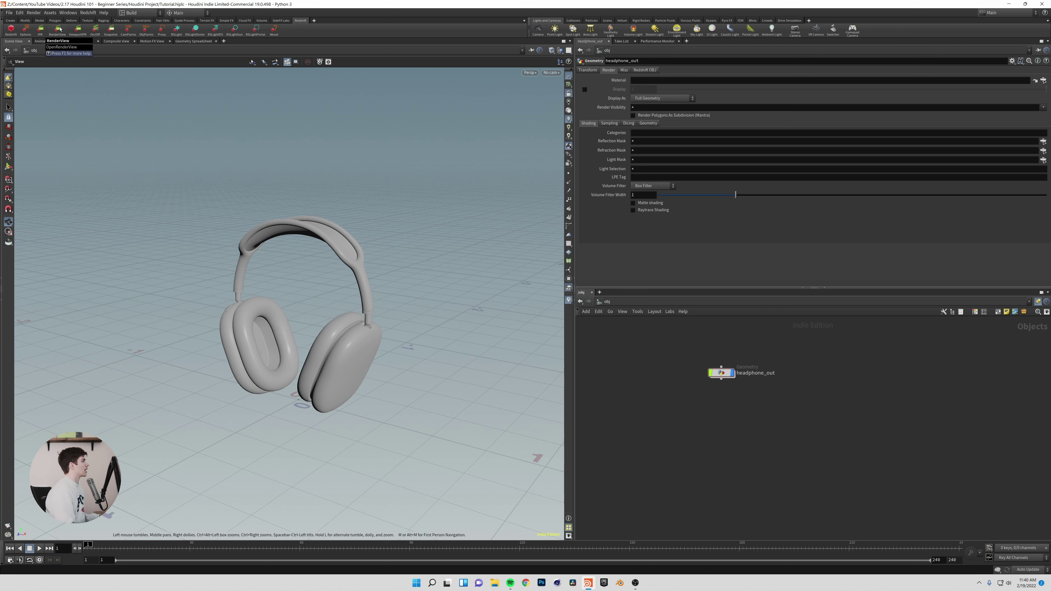
- Open the Redshift render view to render the headphones, and place the cam1 node below headphone_out
left_click(59, 29)
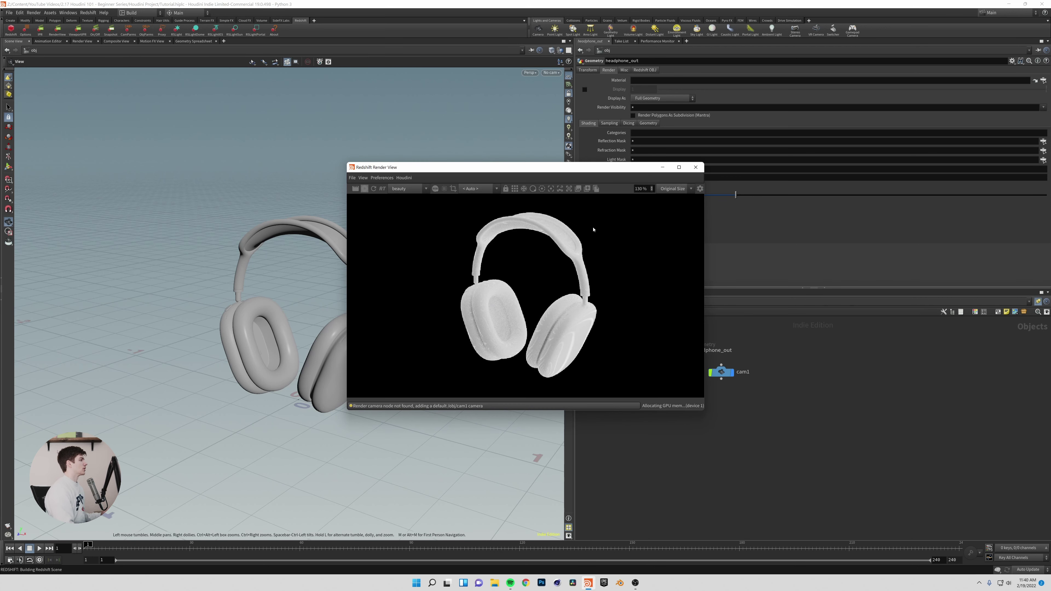
left_click_drag(590, 169, 381, 91)
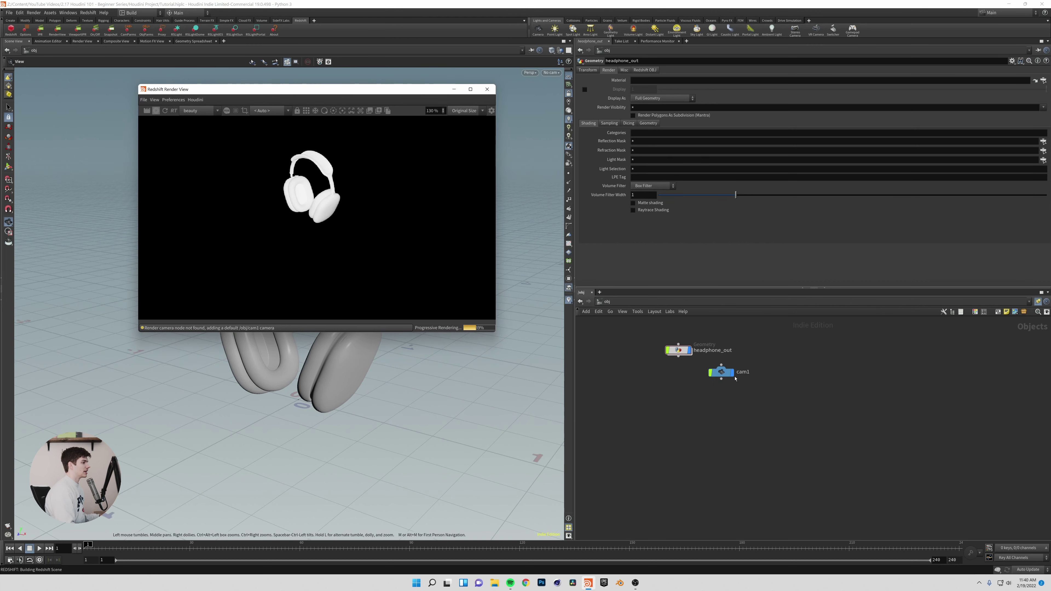
left_click_drag(723, 373, 680, 383)
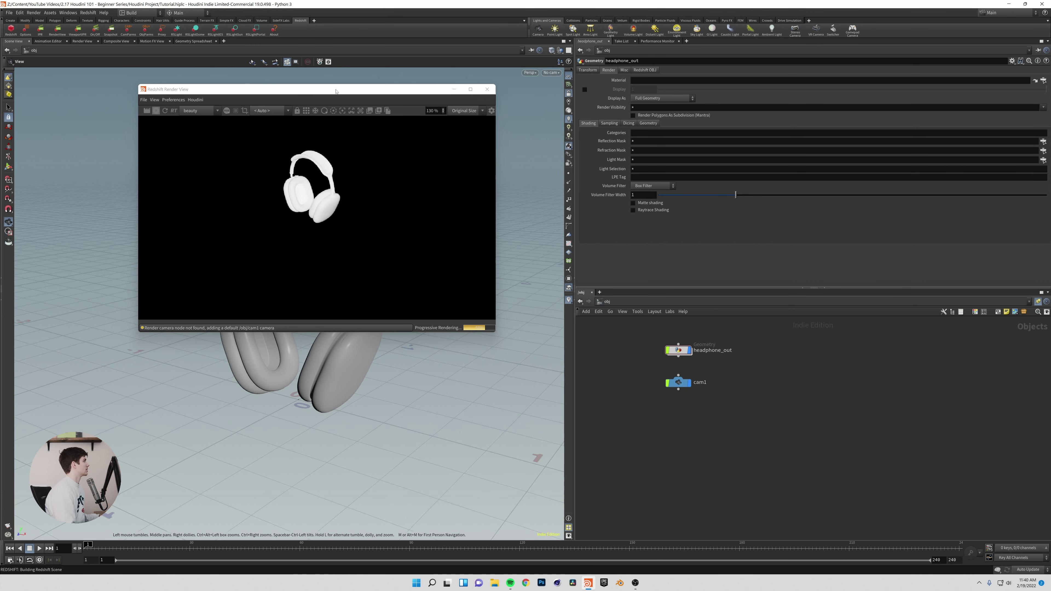
left_click_drag(336, 91, 321, 203)
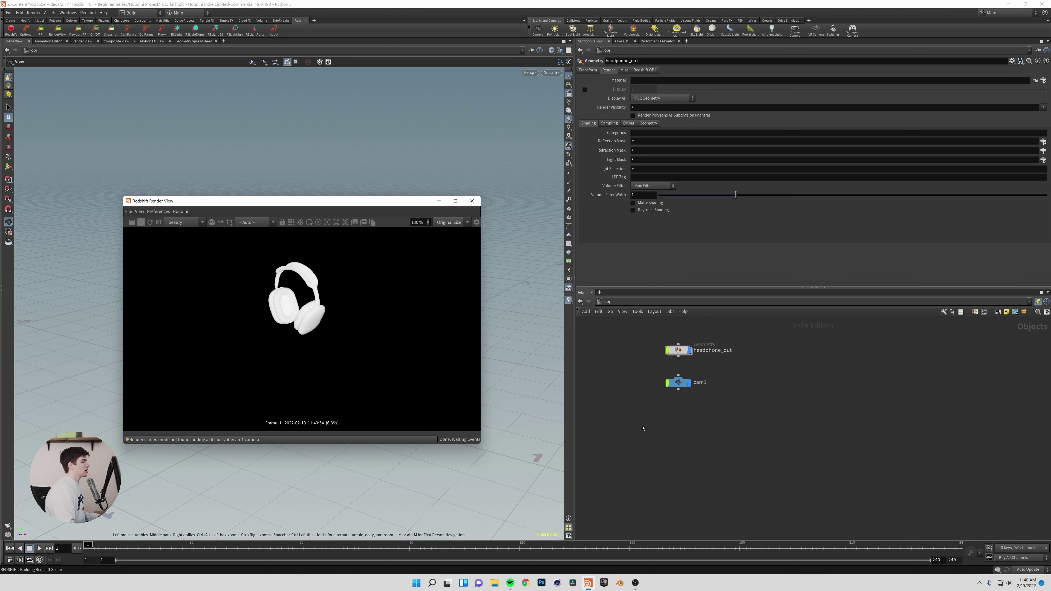
- Select the cam1 node, view the whole rendered frame at a smaller zoom, and close the render view
left_click(672, 379)
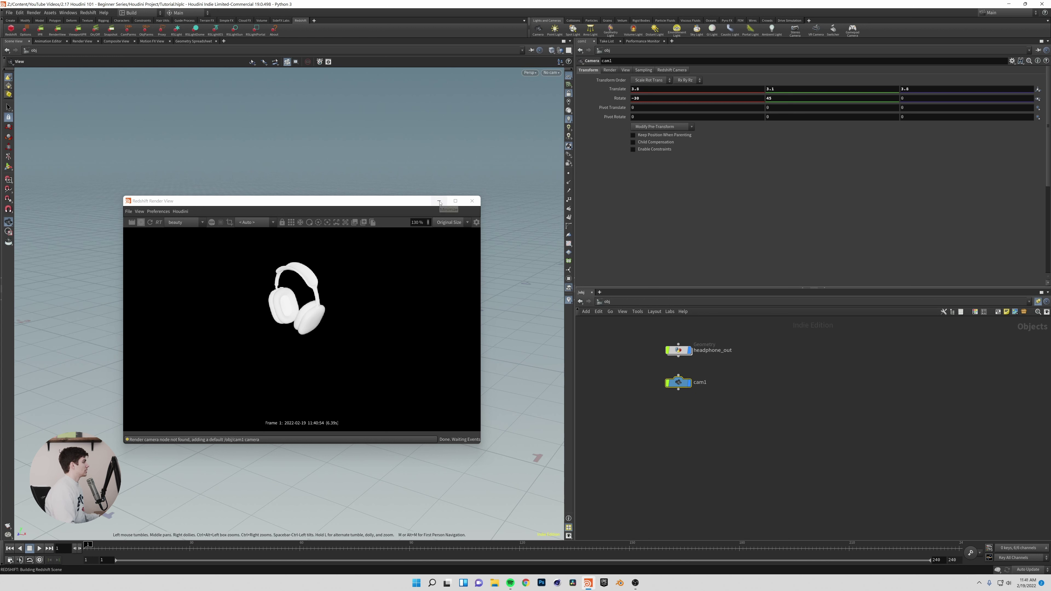
scroll(280, 313, "down", 1)
scroll(280, 314, "down", 2)
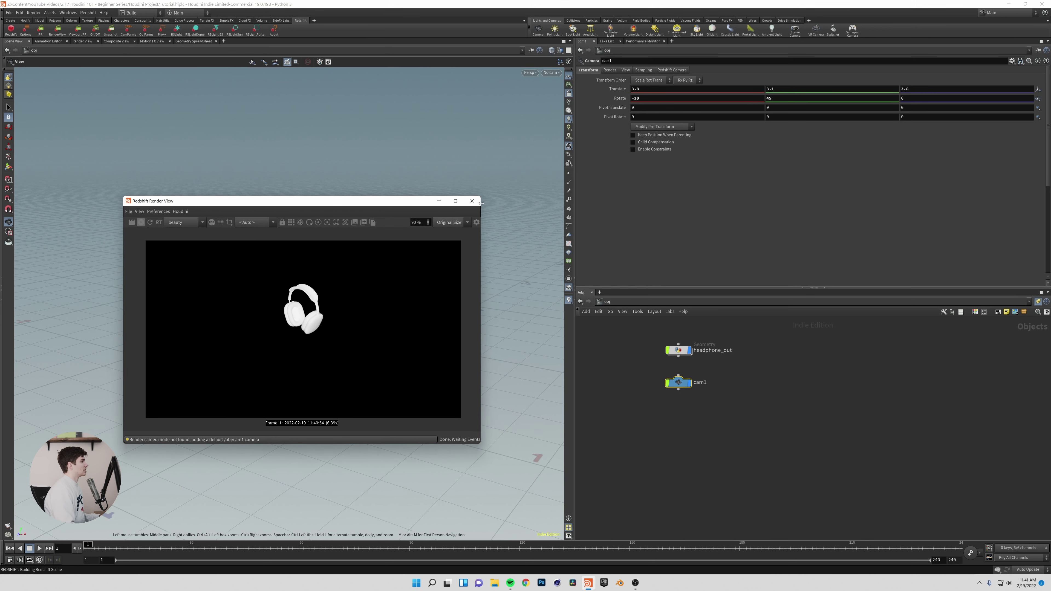
left_click(471, 202)
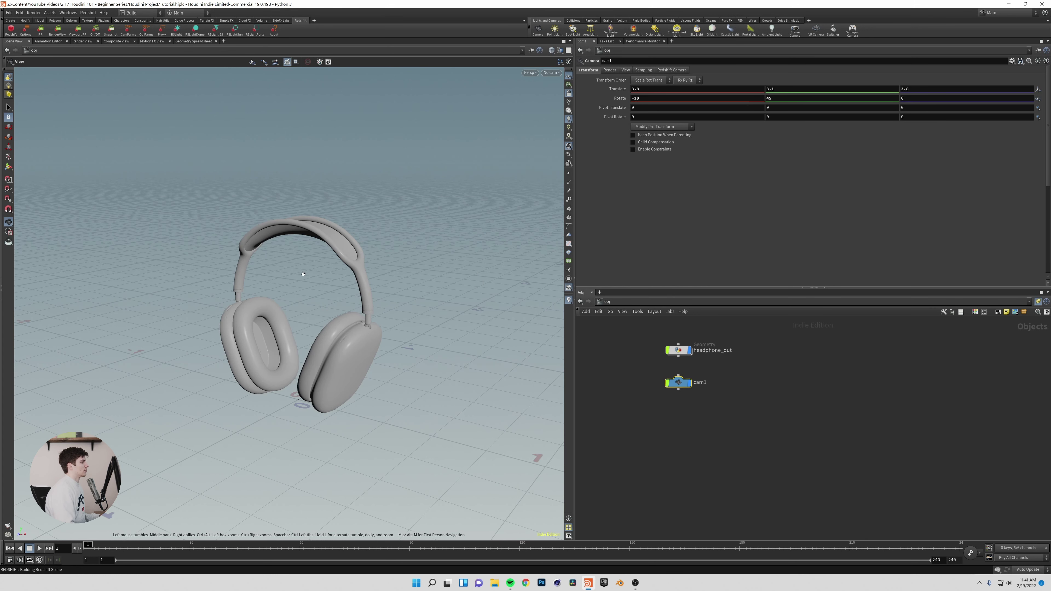
- Examine where cam1 sits in the scene relative to the headphones
left_click_drag(380, 328, 420, 387)
scroll(722, 414, "up", 3)
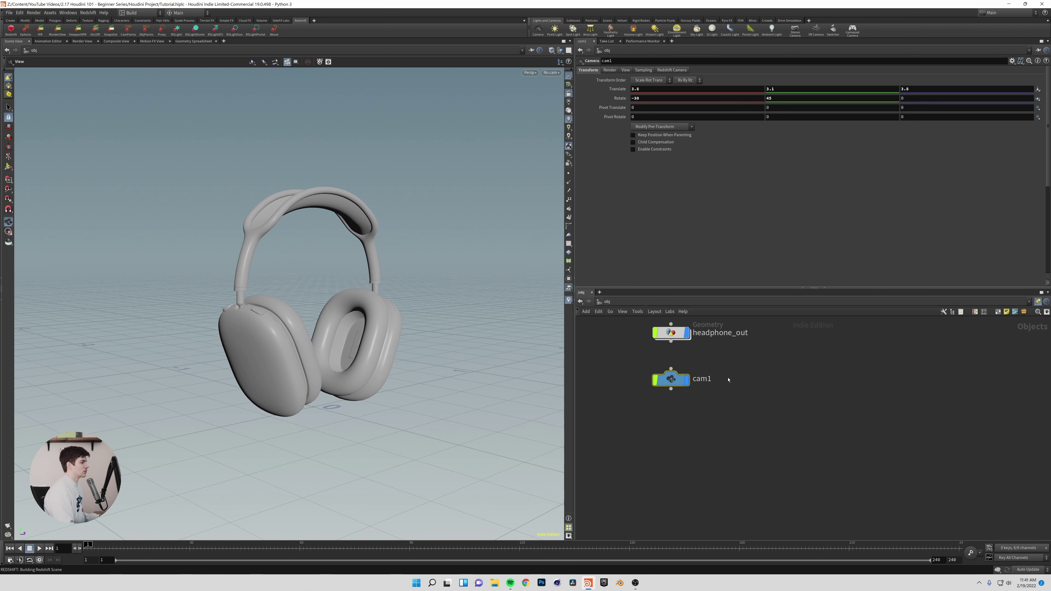
mouse_move(660, 418)
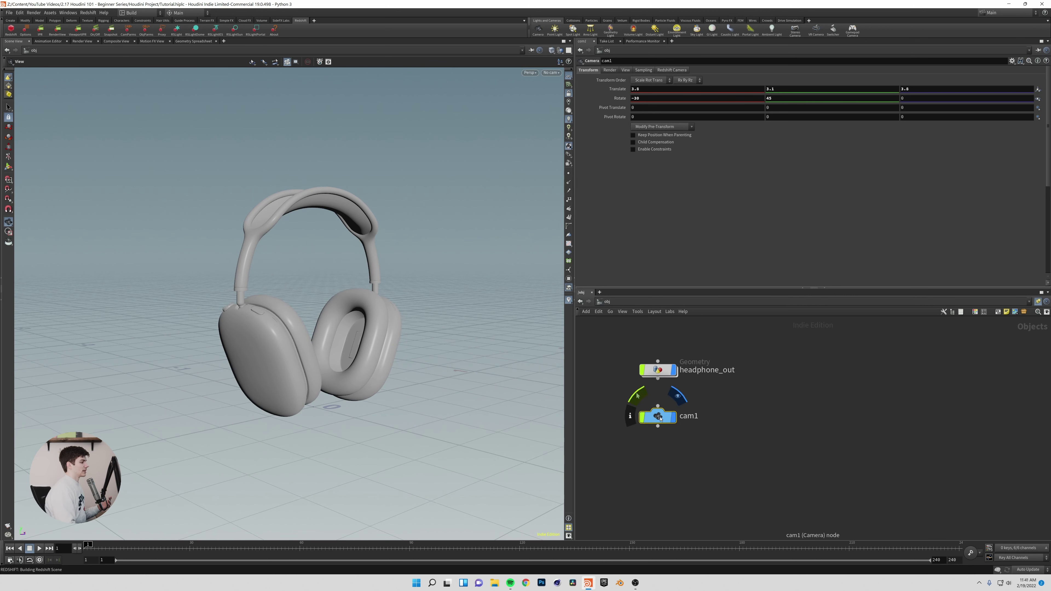
left_click_drag(410, 286, 435, 282)
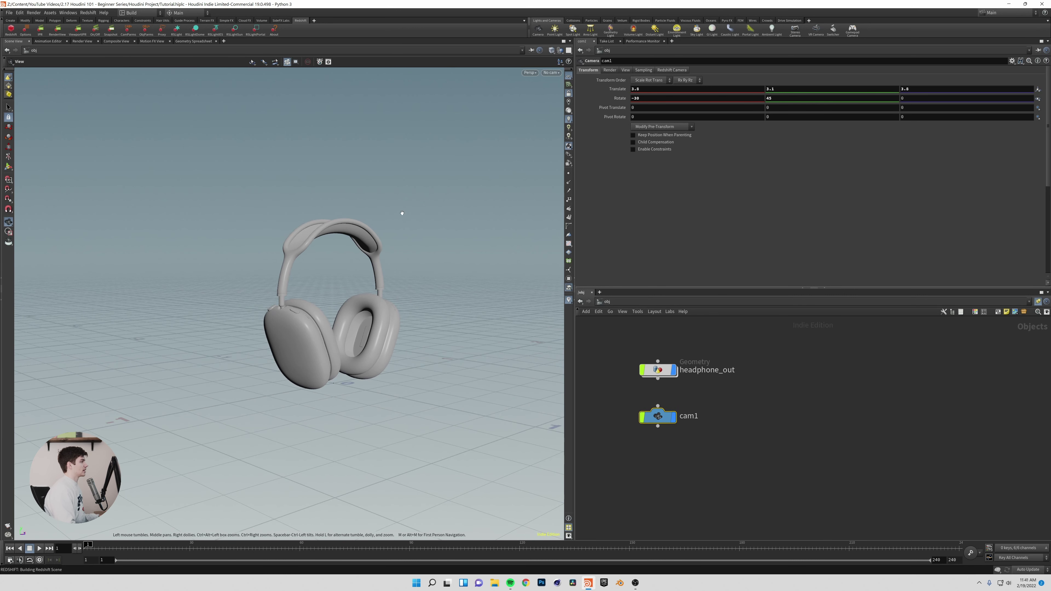
scroll(402, 213, "down", 8)
left_click_drag(460, 212, 380, 331)
key("g")
scroll(294, 310, "down", 4)
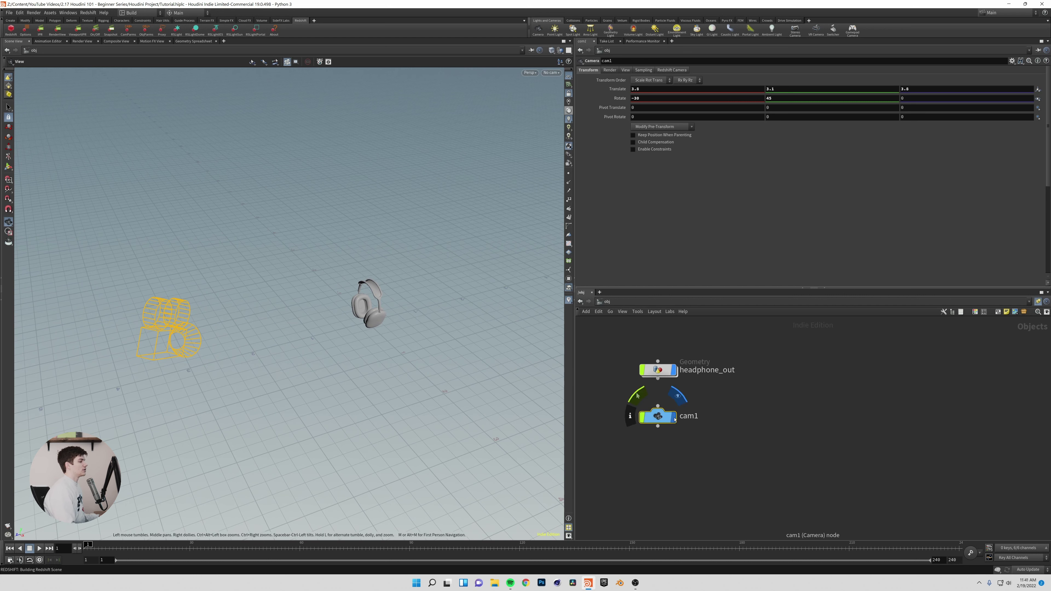
- Look through cam1, then orbit the unlocked view out of the camera
left_click(549, 73)
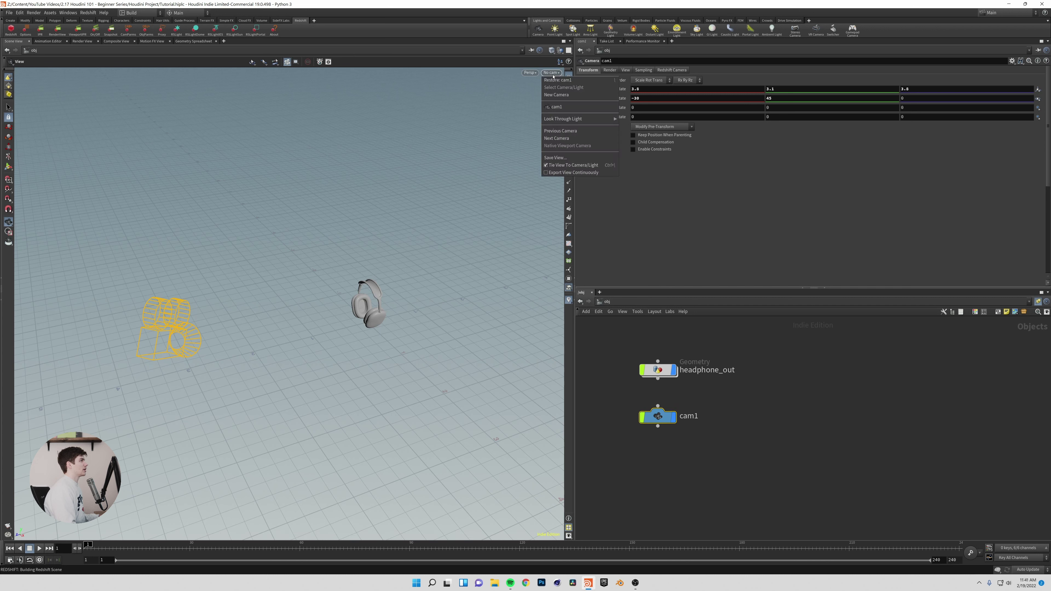
left_click(556, 107)
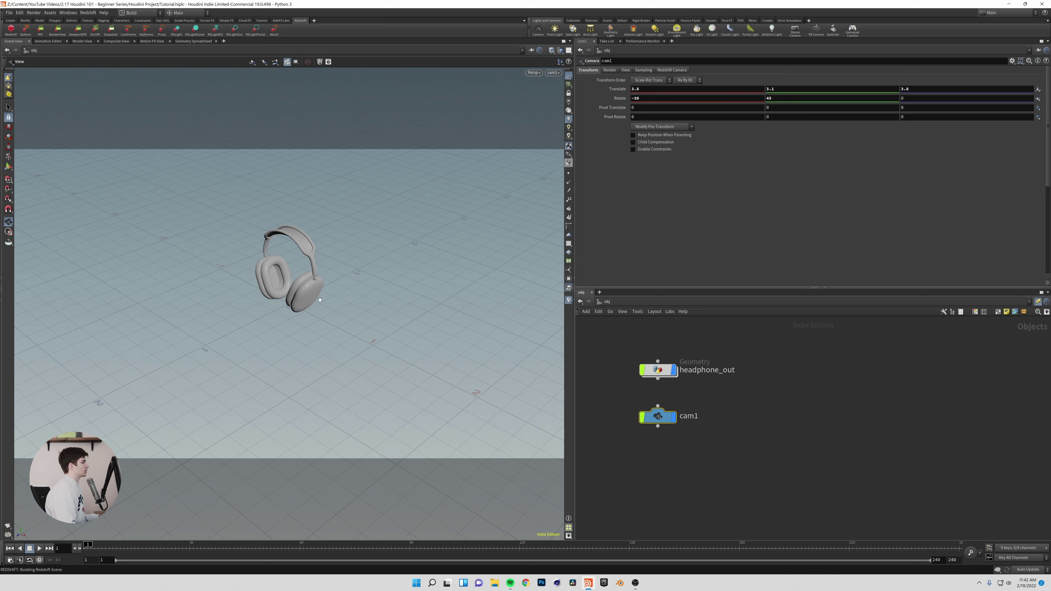
left_click_drag(308, 306, 299, 276)
left_click_drag(407, 273, 259, 318)
key("g")
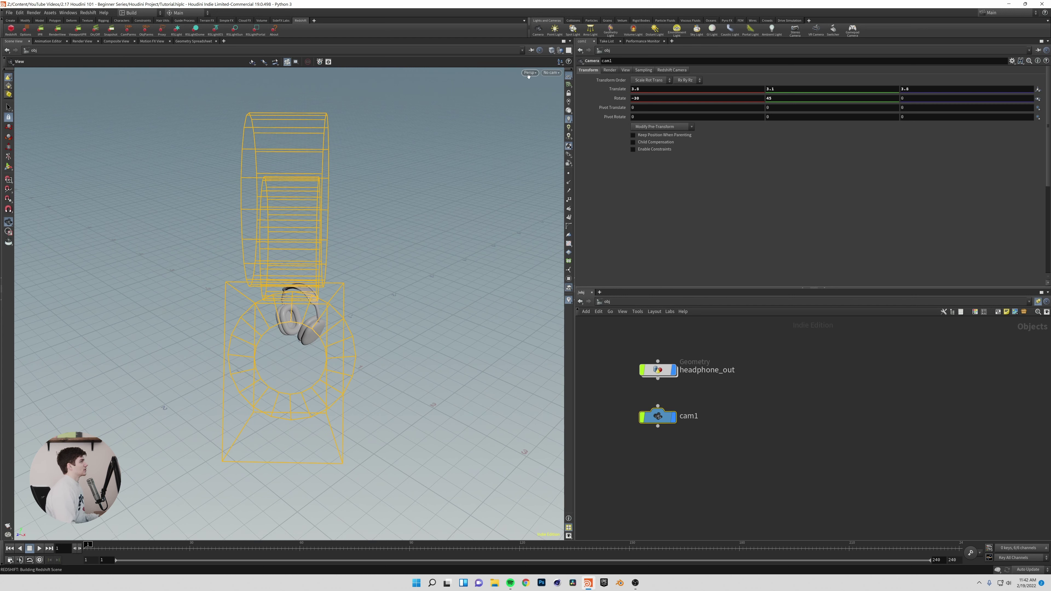
- Look through cam1 again and lock the camera to the view
left_click(551, 73)
left_click(557, 107)
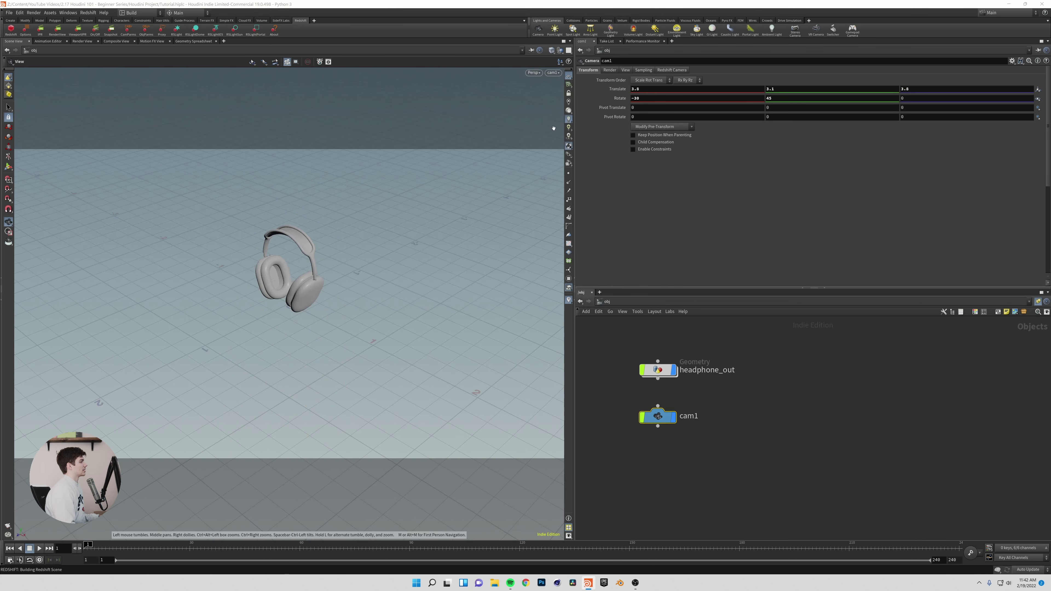
left_click(568, 94)
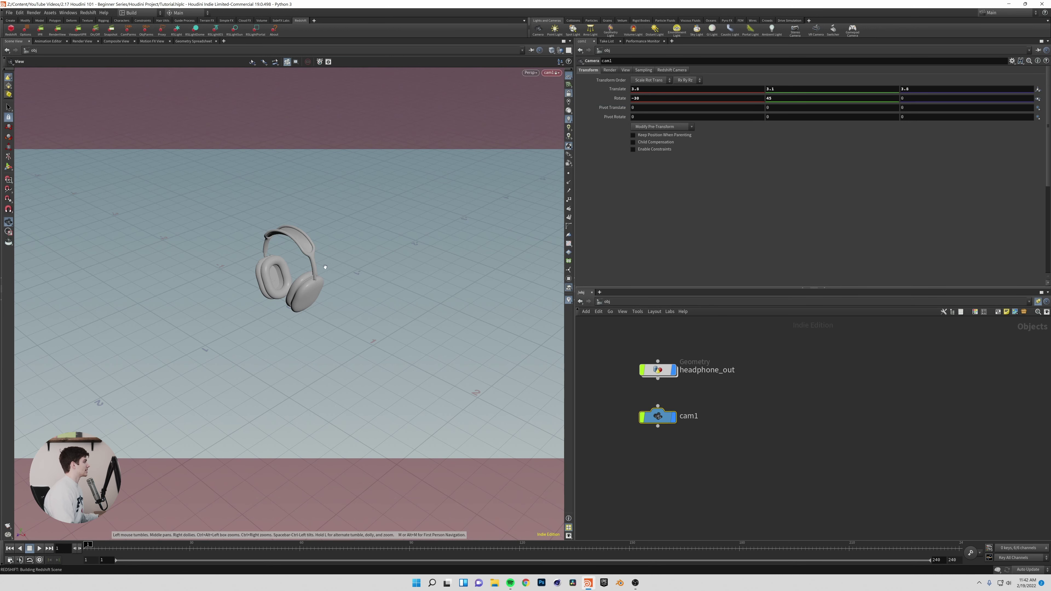
- Frame the headphones larger and near the centre of the cam1 view, seen from a low, slightly downward angle
left_click_drag(299, 307, 316, 250)
middle_click_drag(316, 251, 280, 307)
left_click_drag(280, 307, 280, 300)
middle_click_drag(281, 300, 291, 292)
right_click_drag(287, 313, 307, 171)
left_click_drag(291, 251, 286, 246)
middle_click_drag(286, 246, 313, 253)
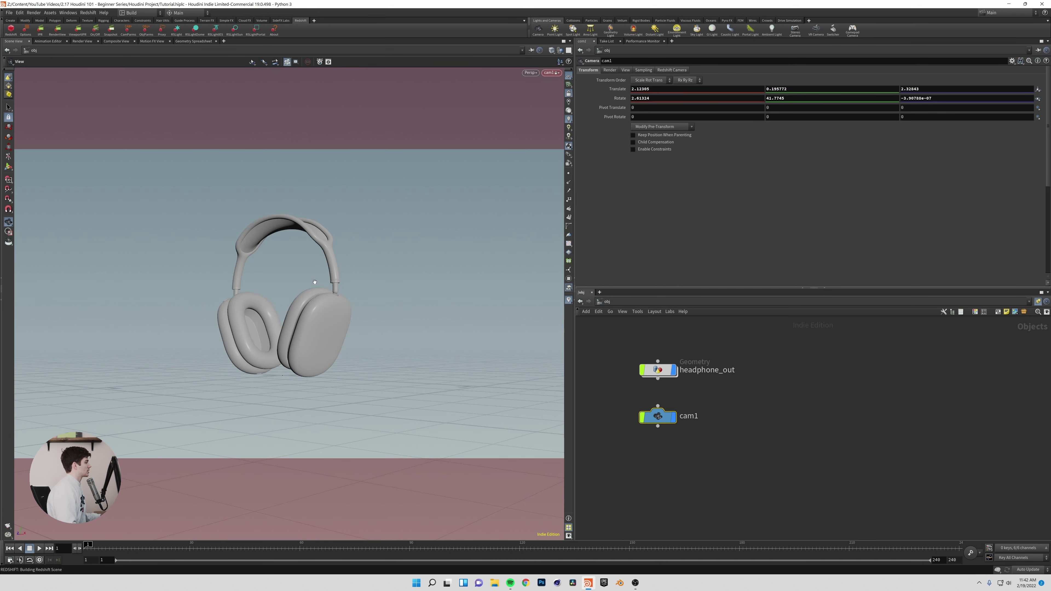
mouse_move(315, 282)
left_mouse_down()
mouse_move(310, 295)
mouse_move(326, 295)
mouse_move(377, 285)
mouse_move(380, 270)
mouse_move(301, 311)
mouse_move(305, 297)
left_mouse_up()
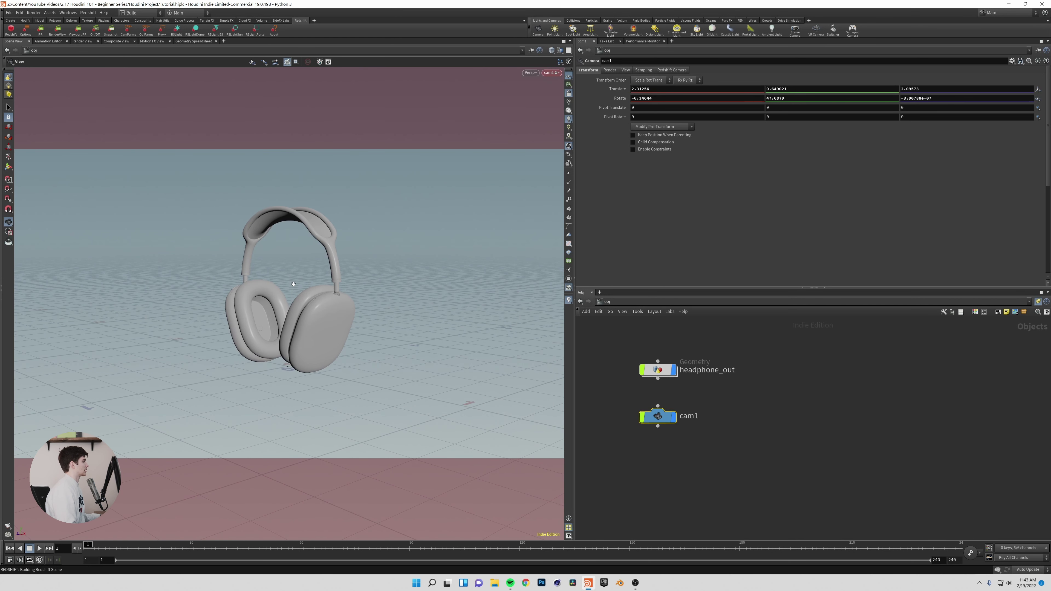
left_click_drag(293, 284, 288, 286)
middle_click_drag(288, 286, 287, 288)
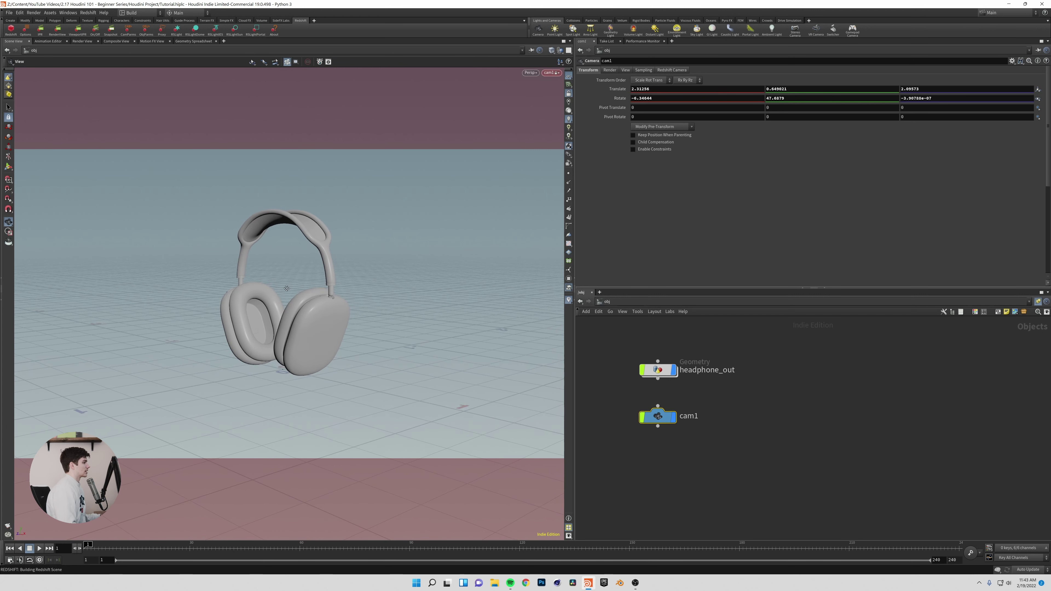
- Unlock cam1 from the view and orbit the scene freely around the headphones
left_click(642, 454)
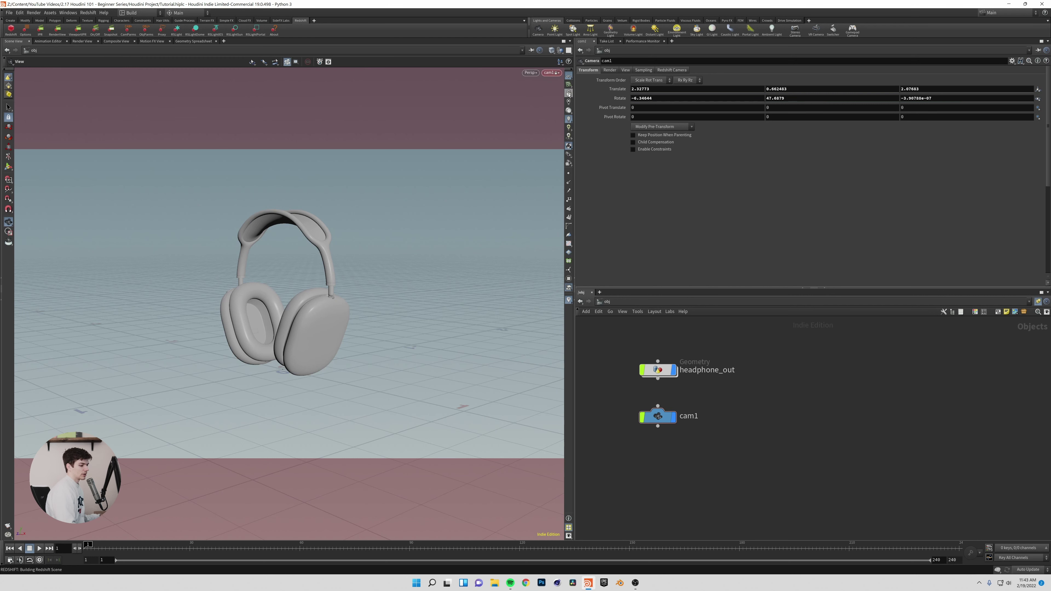
left_click_drag(371, 204, 291, 320)
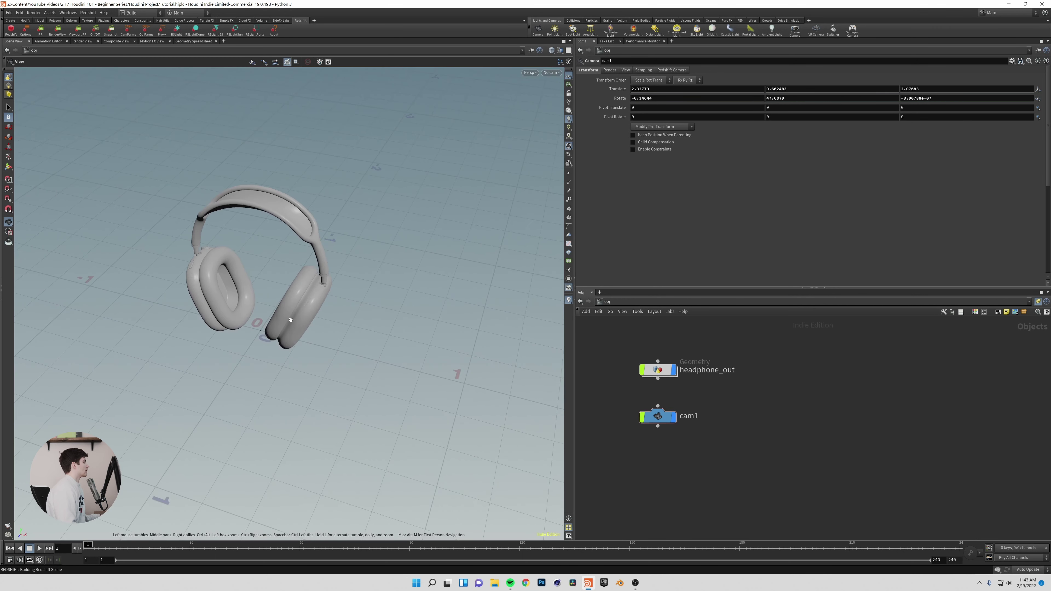
left_click_drag(263, 261, 300, 299)
- Look through cam1 again and reopen the Redshift render view, placing it clear of the headphones
left_click(551, 72)
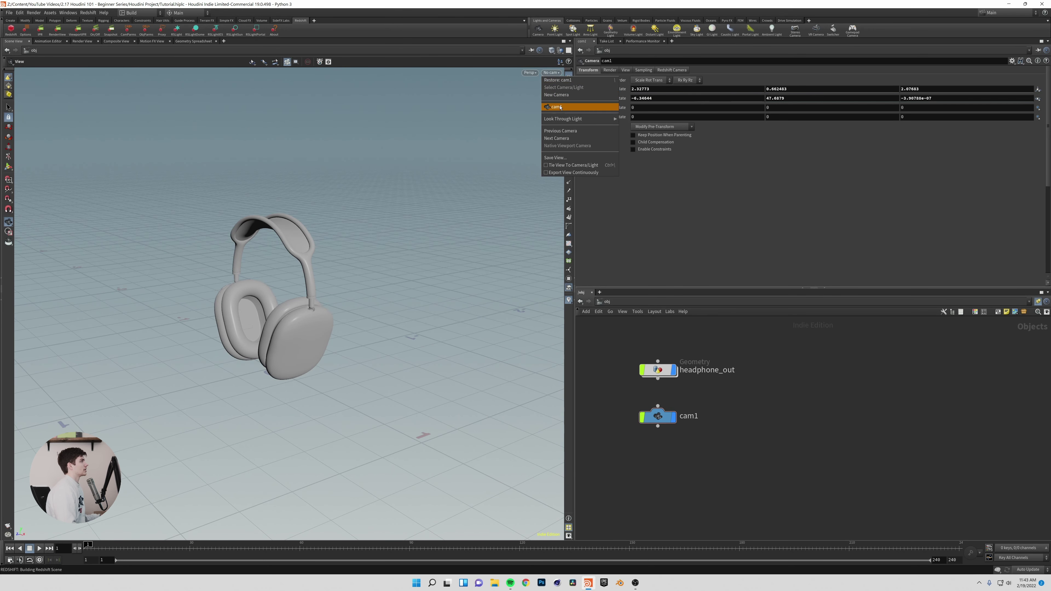
left_click(574, 106)
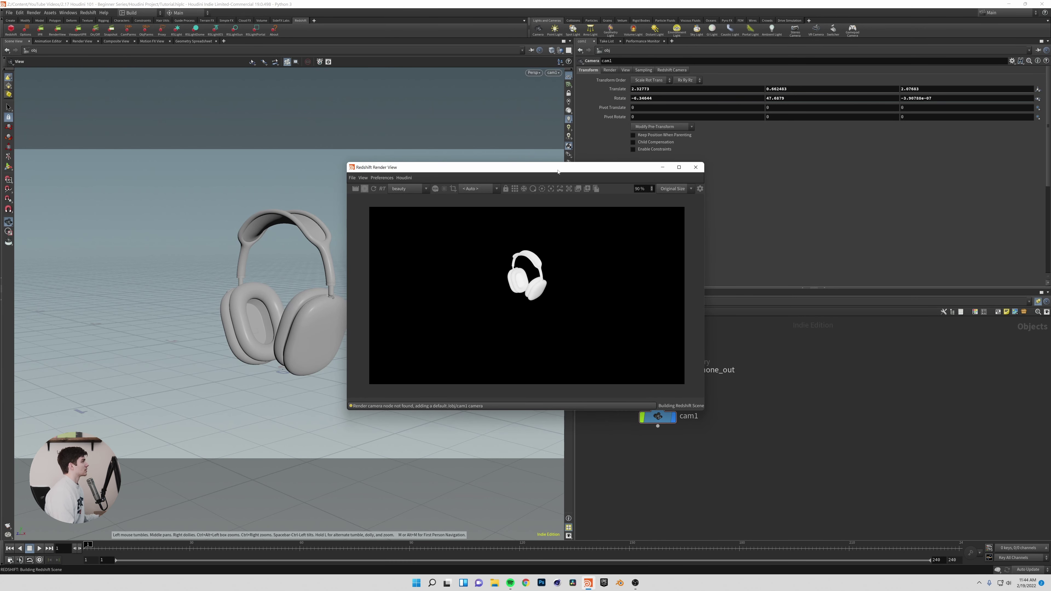
left_click_drag(558, 171, 638, 187)
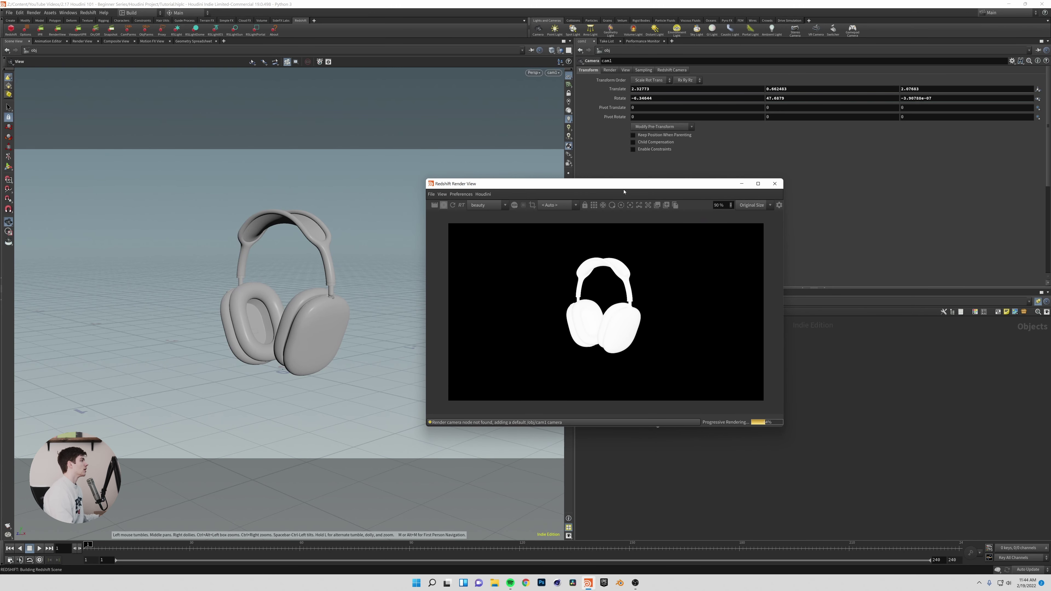
- Move the Redshift render view over the viewport and check which cameras it can render from, leaving it on Auto
left_click(431, 194)
left_click(516, 186)
left_click_drag(573, 187, 310, 195)
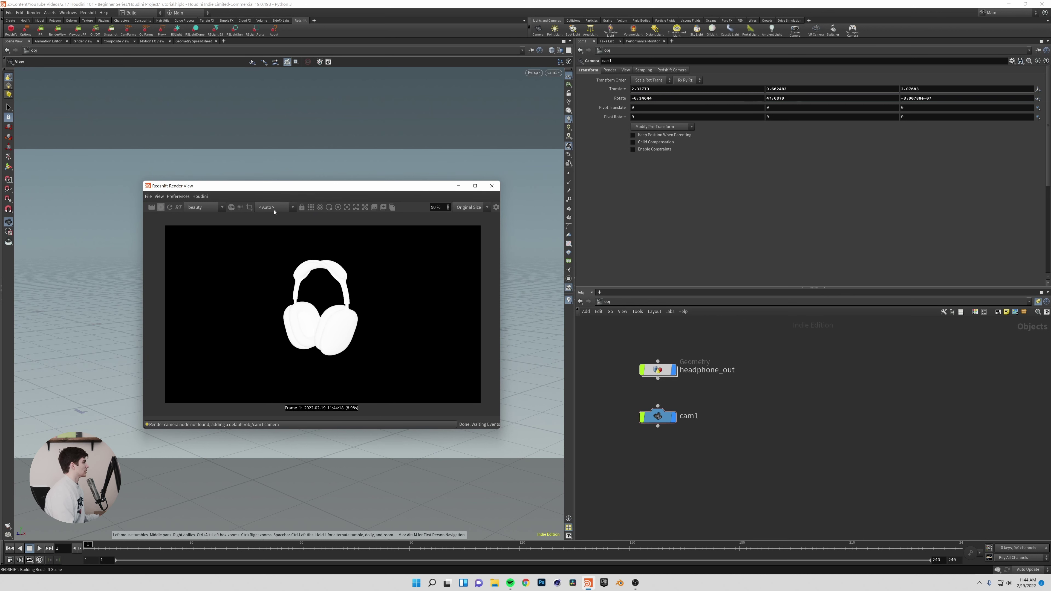
left_click(293, 208)
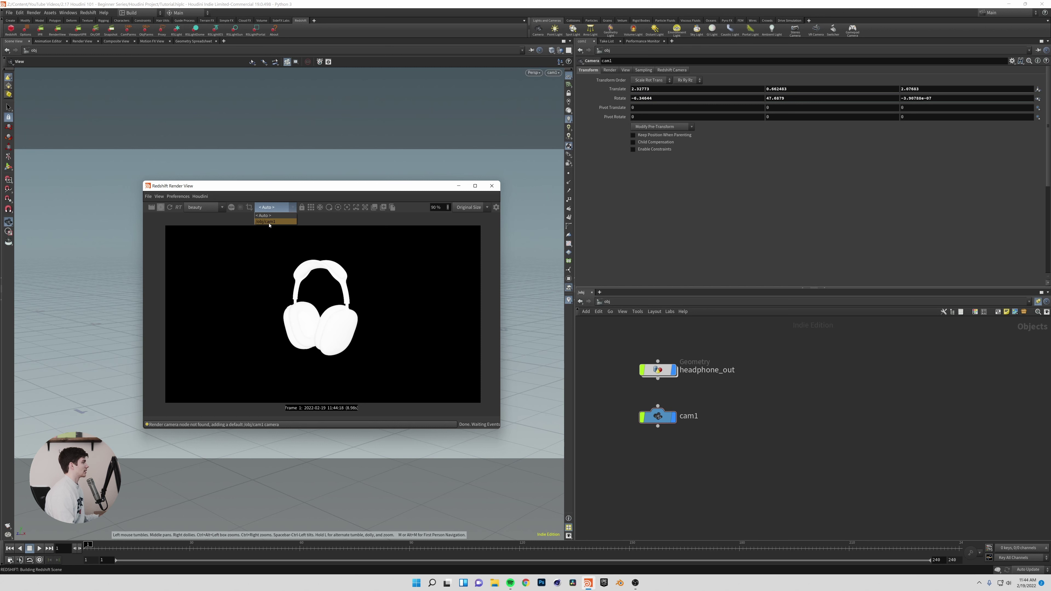
left_click(295, 208)
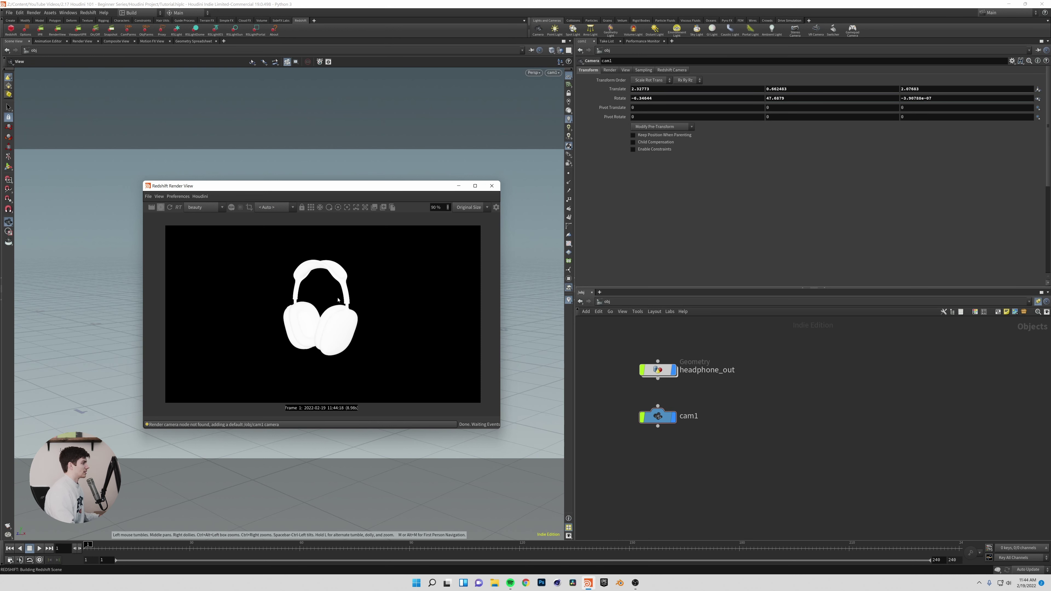
- Add a standard Light object to the object network beside headphone_out and cam1
left_click(679, 386)
middle_click_drag(676, 391, 683, 394)
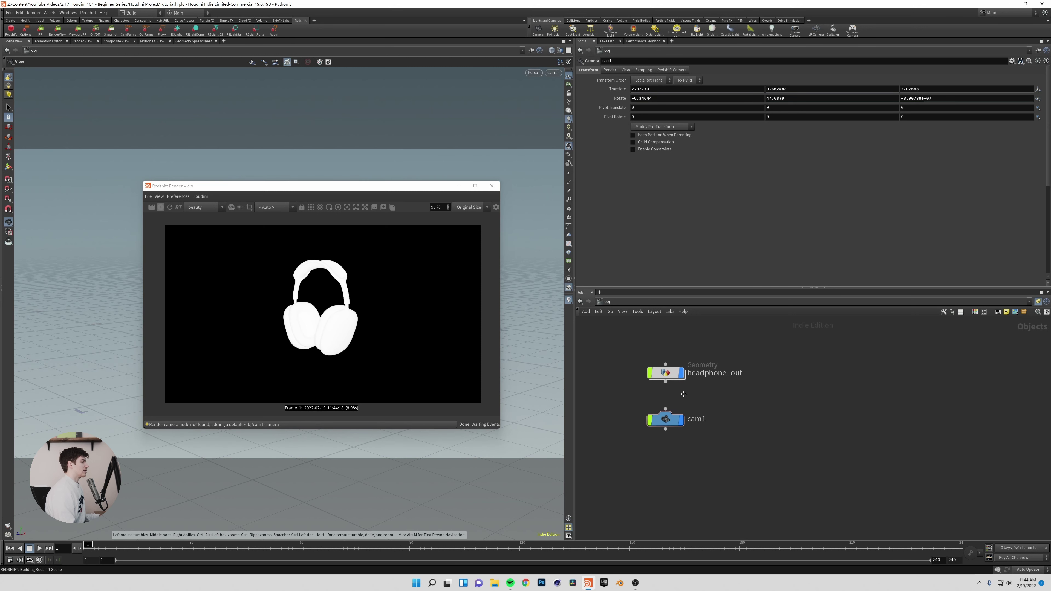
left_click_drag(614, 334, 738, 480)
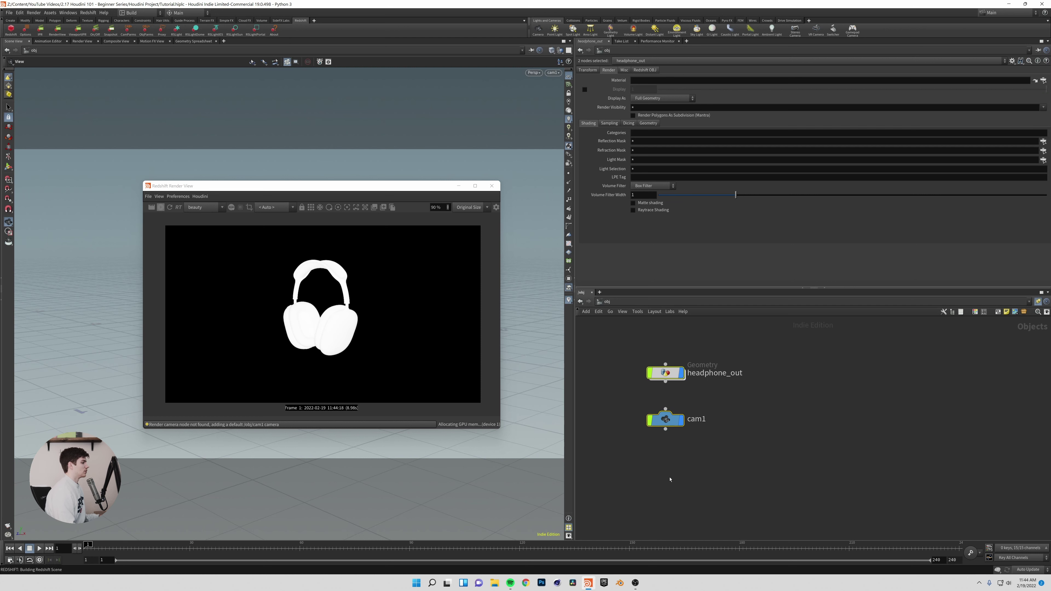
left_click(760, 463)
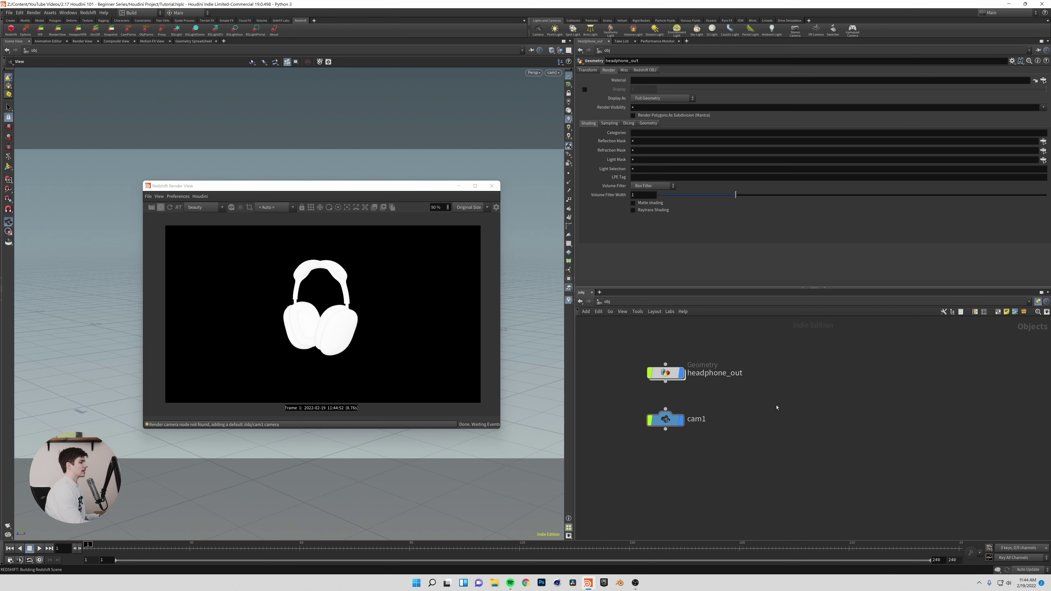
key("Tab")
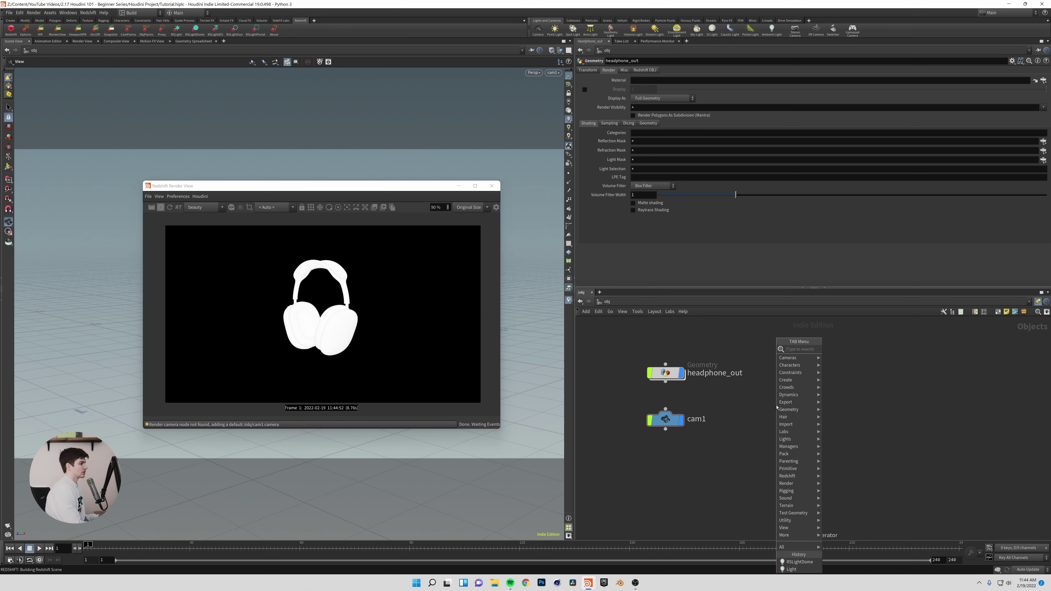
type("light")
key("Return")
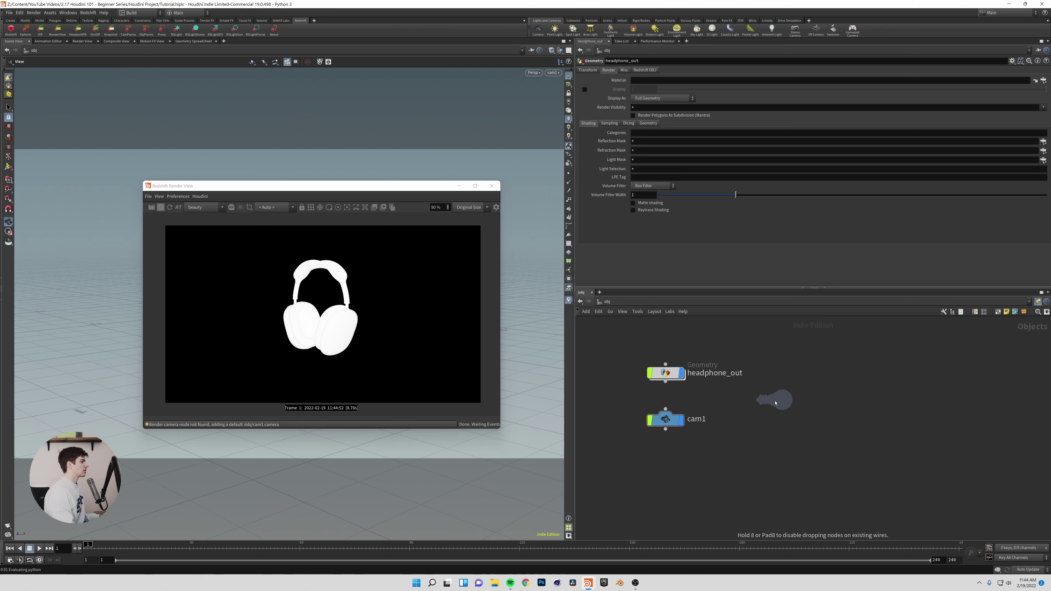
left_click(775, 403)
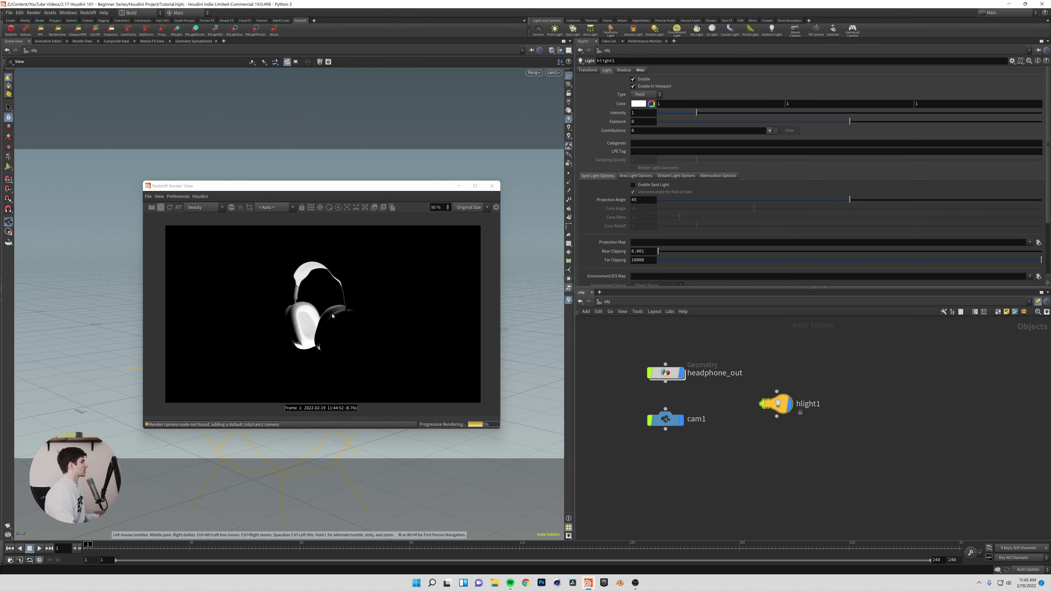
- Examine the lit headphones in the render view and move that window clear of the viewport
scroll(346, 321, "up", 1)
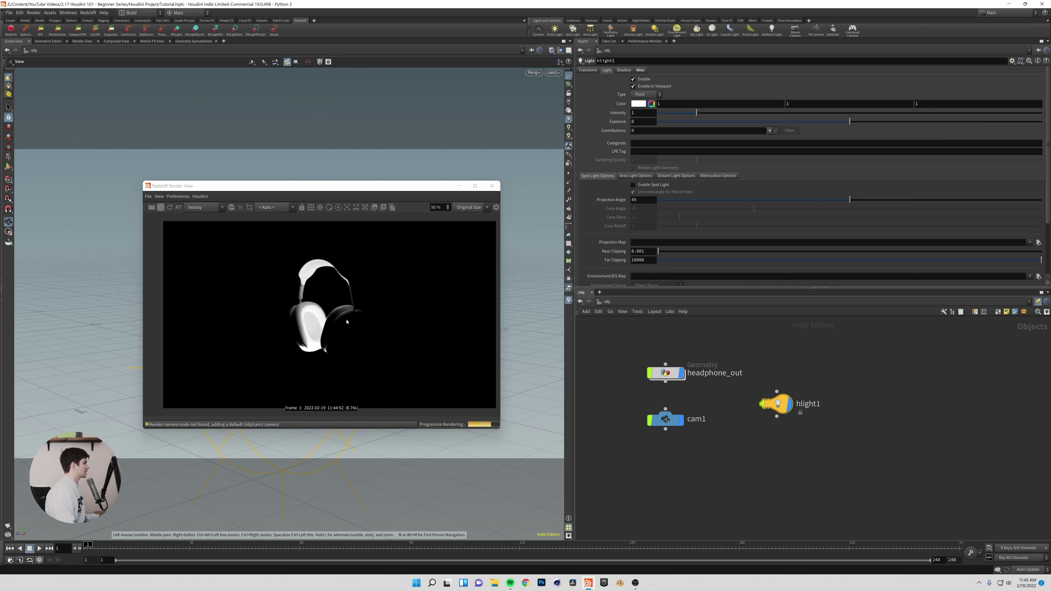
left_click_drag(330, 328, 319, 322)
scroll(330, 325, "down", 1)
left_click(777, 404)
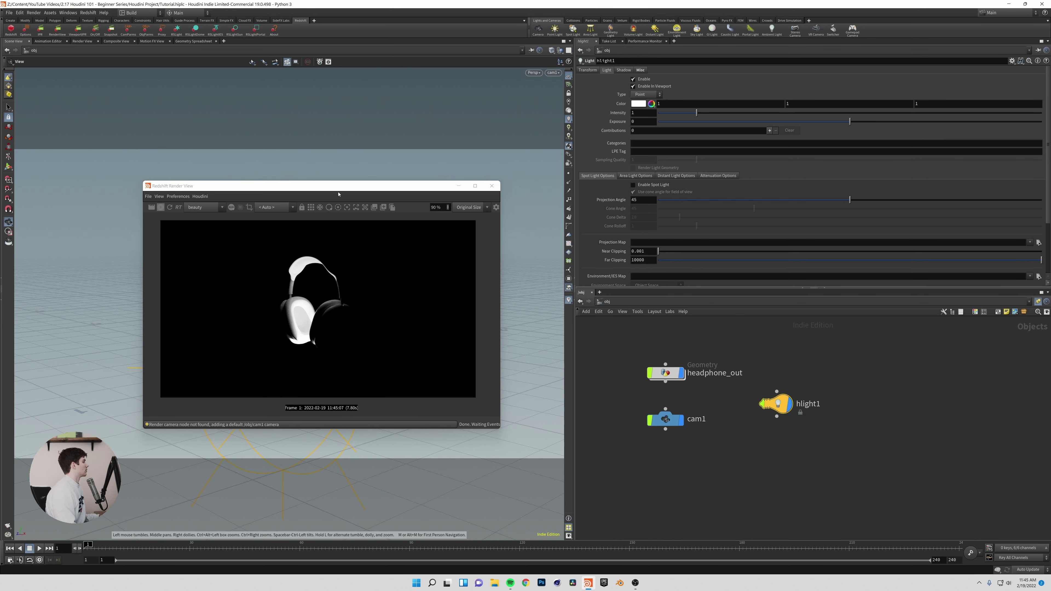
left_click_drag(257, 188, 693, 50)
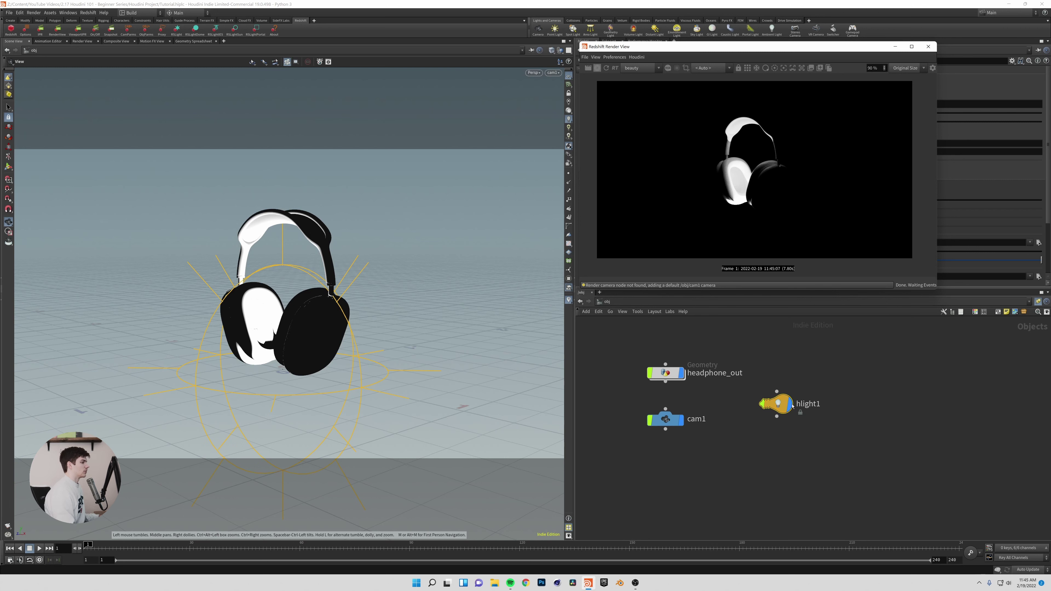
- Raise the point light above the headphones and try it on either side of them
left_click(777, 404)
left_click_drag(777, 404, 776, 411)
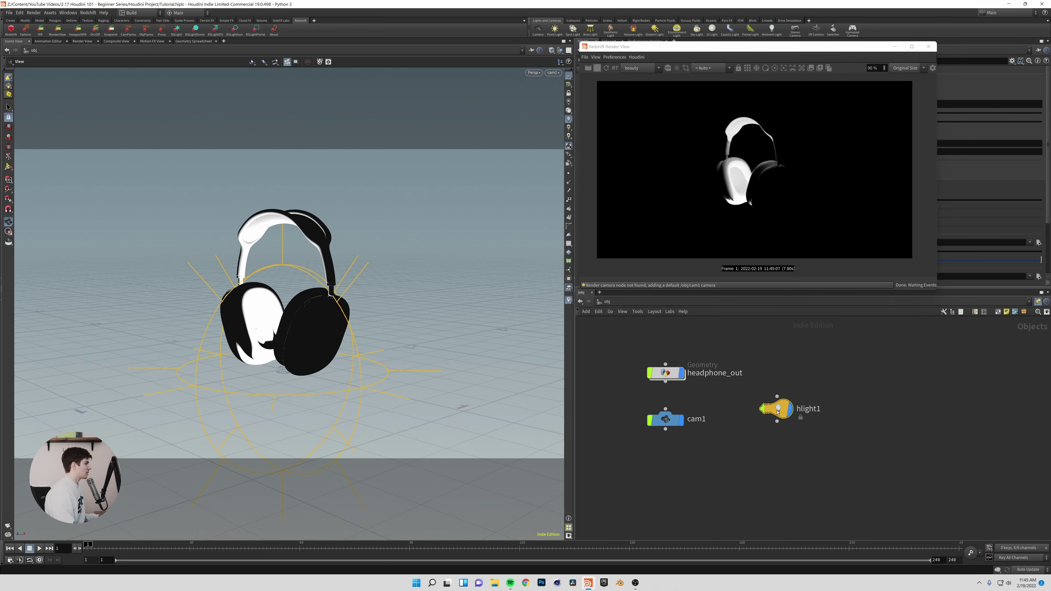
key("Return")
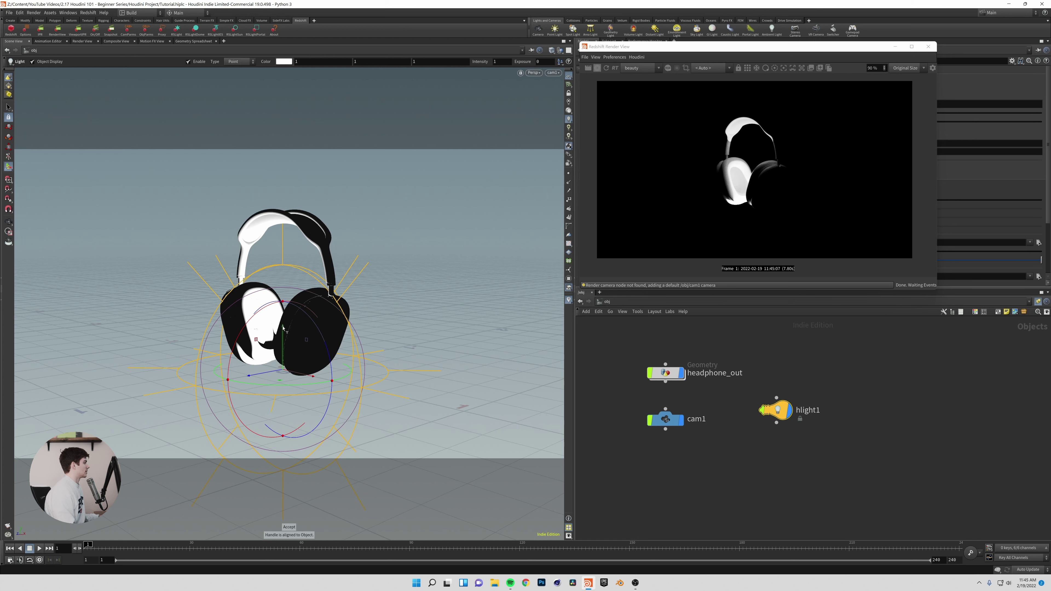
left_click_drag(283, 328, 284, 256)
left_click_drag(283, 211, 283, 186)
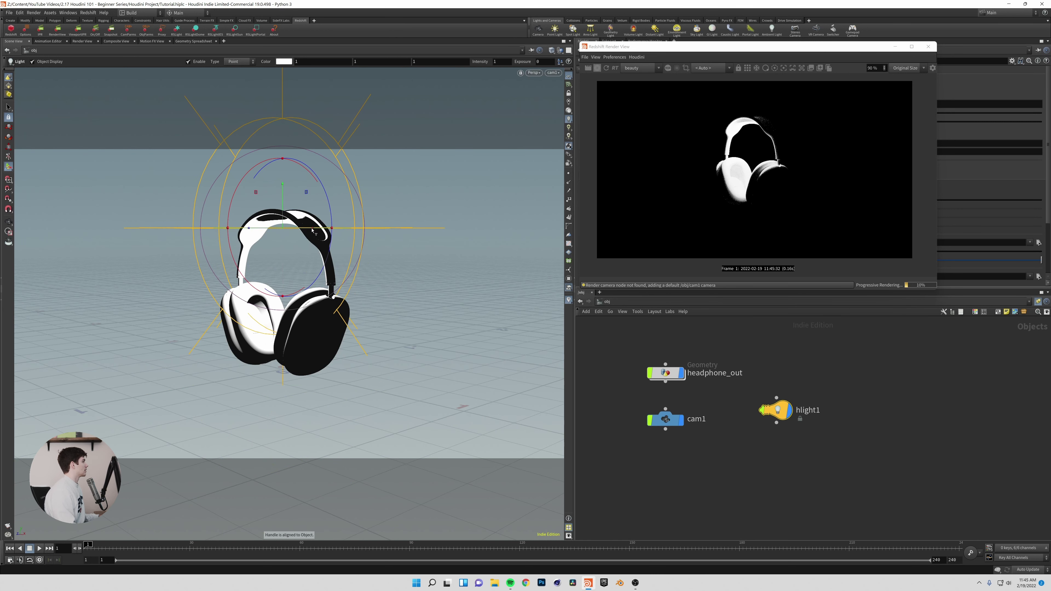
left_click_drag(315, 228, 115, 266)
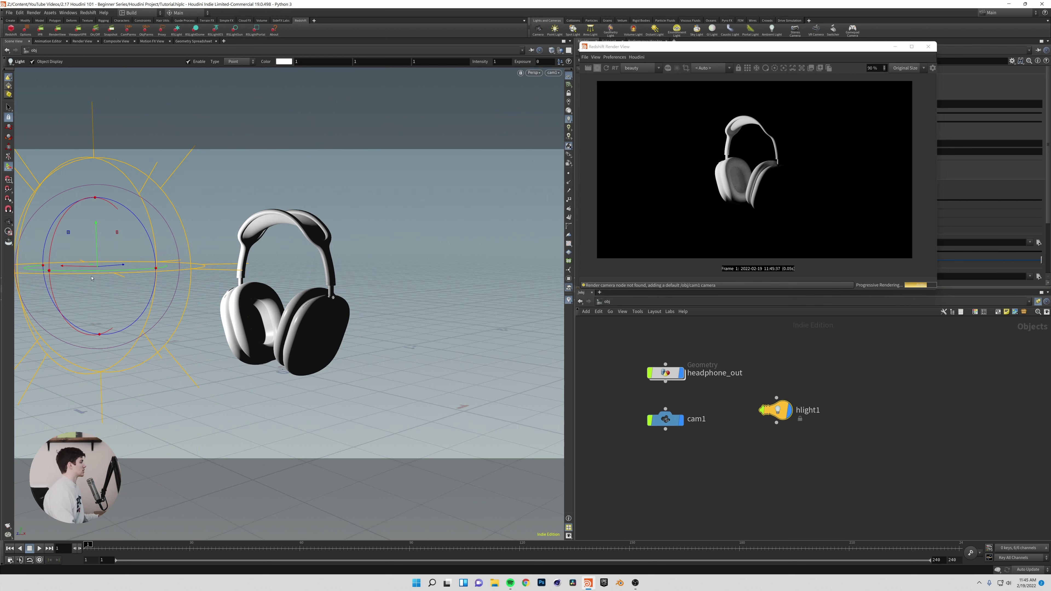
left_click_drag(111, 283, 389, 231)
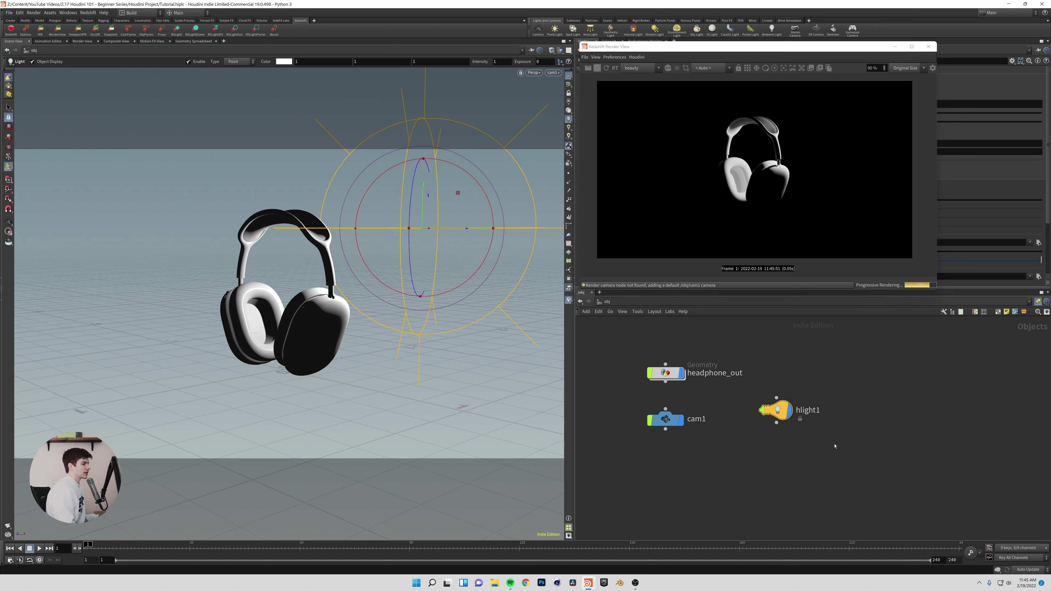
- Try rotating the point light about different axes and delete it from the scene
left_click_drag(410, 162, 374, 183)
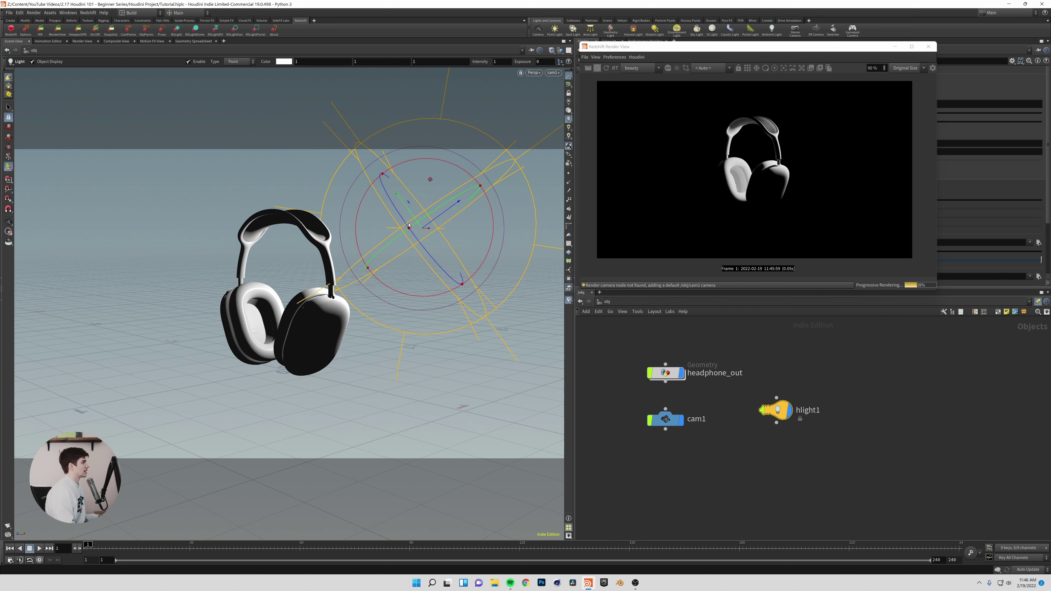
left_click_drag(403, 234, 447, 214)
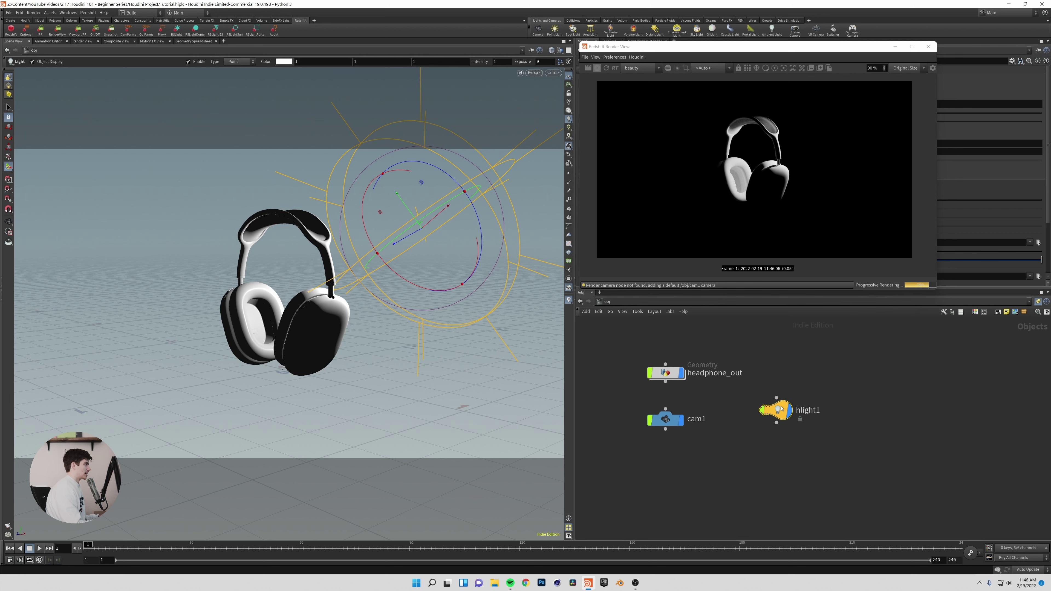
key("Delete")
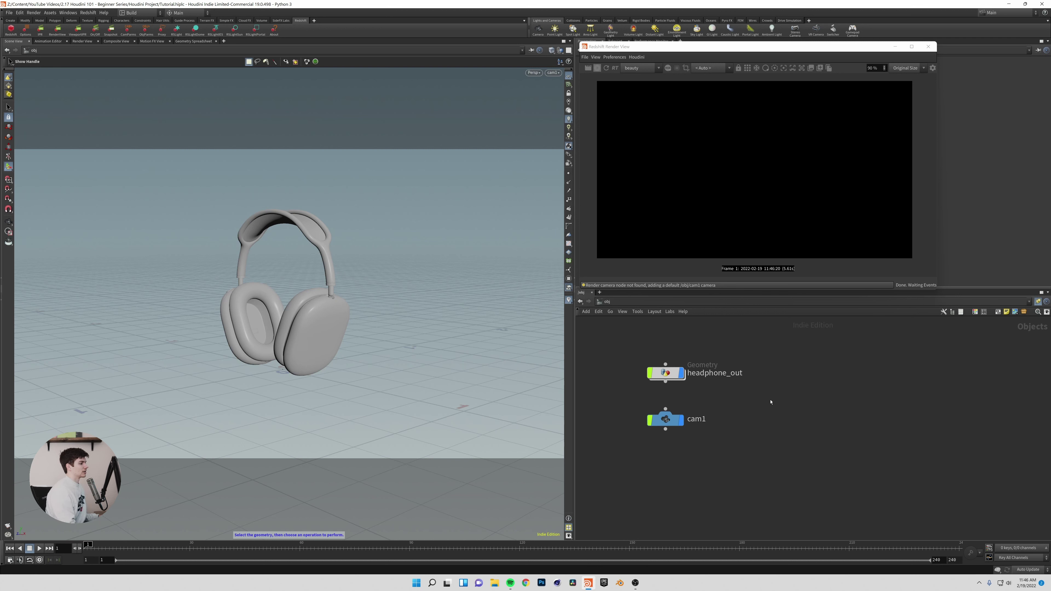
- Add a Redshift dome light (RSLightDome) to the object network beside headphone_out and cam1
middle_click_drag(756, 415, 766, 428)
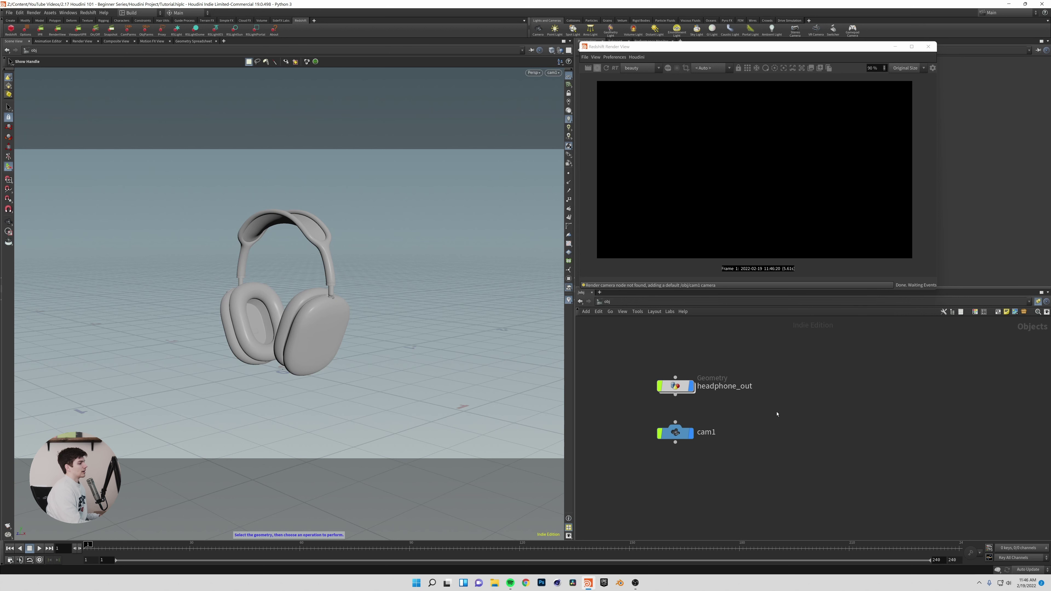
key("Tab")
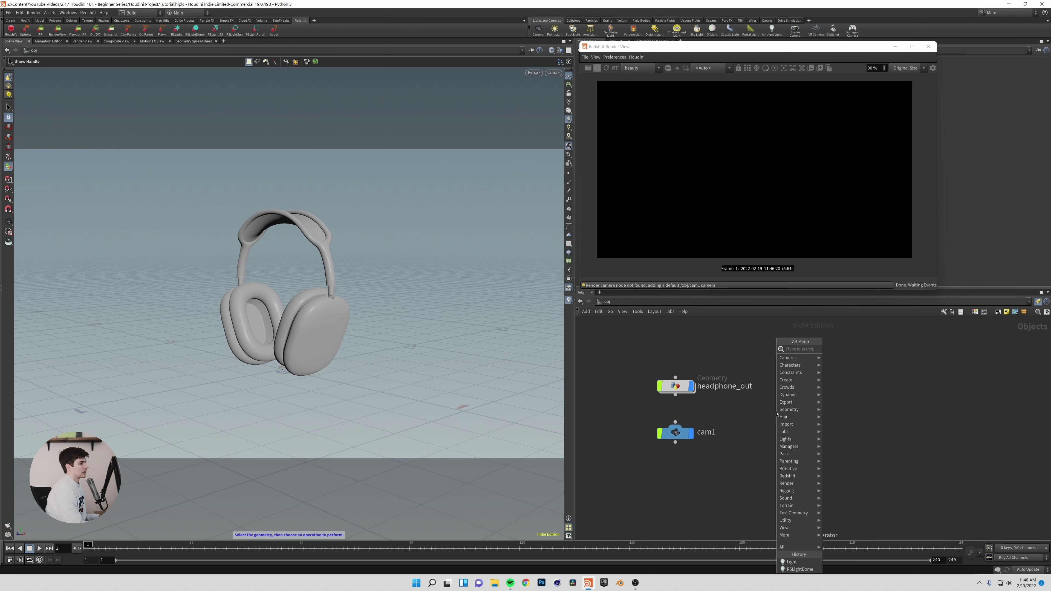
type("rs")
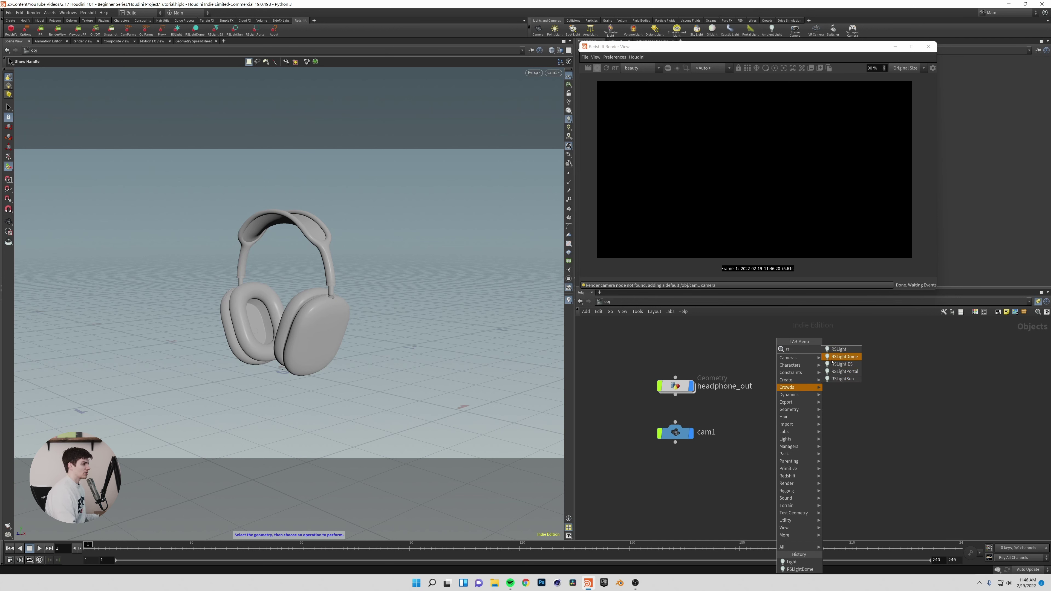
left_click(836, 356)
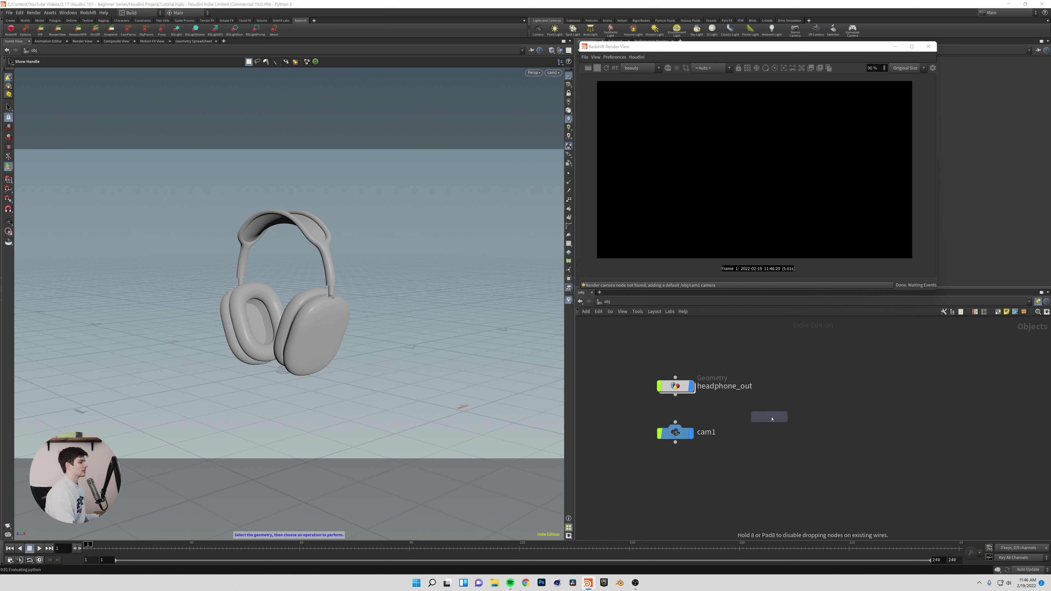
left_click(773, 418)
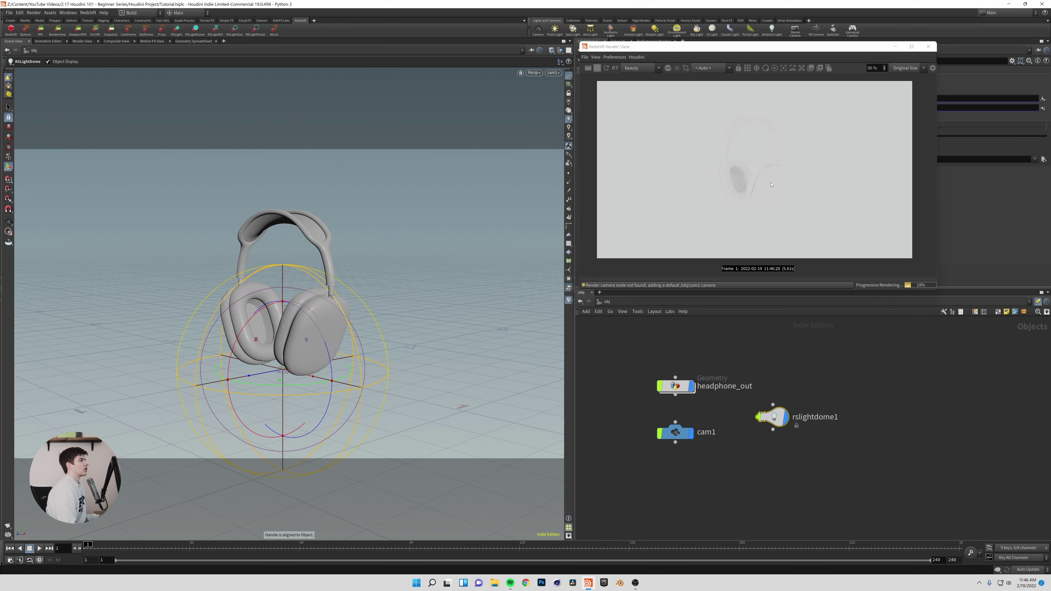
- Load the HDRI ALM2_Quasar_Random_sm.exr as the dome light's texture, with the render view moved clear of the light's parameters
left_click_drag(765, 52, 391, 78)
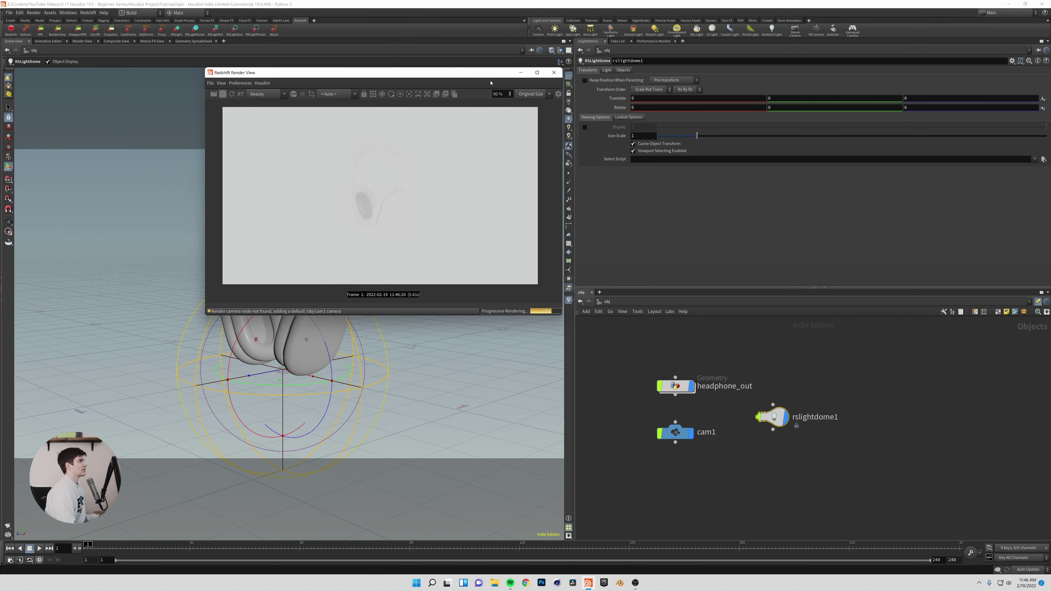
left_click(606, 70)
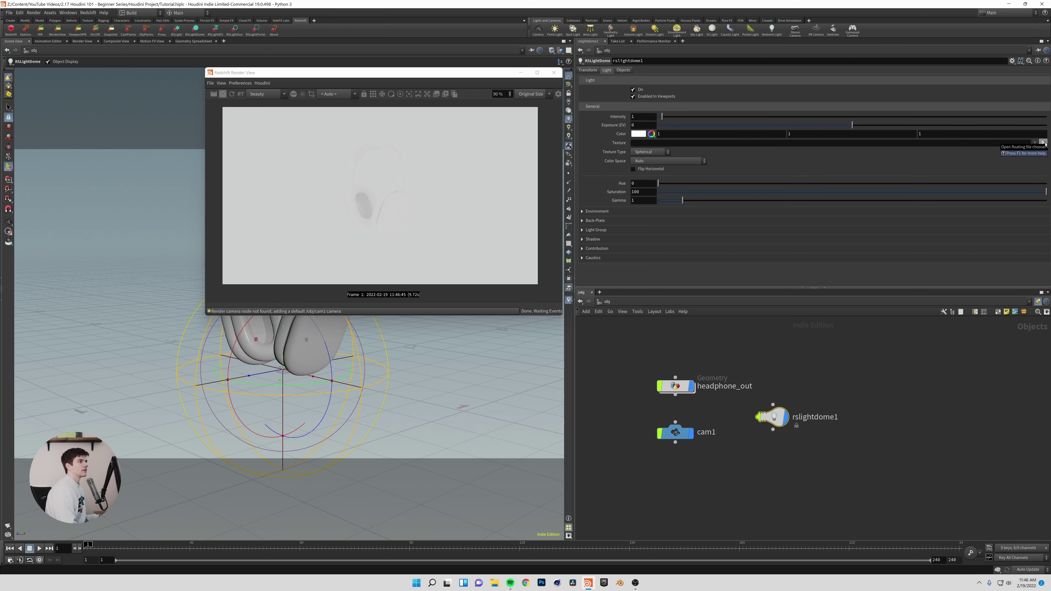
left_click(1044, 143)
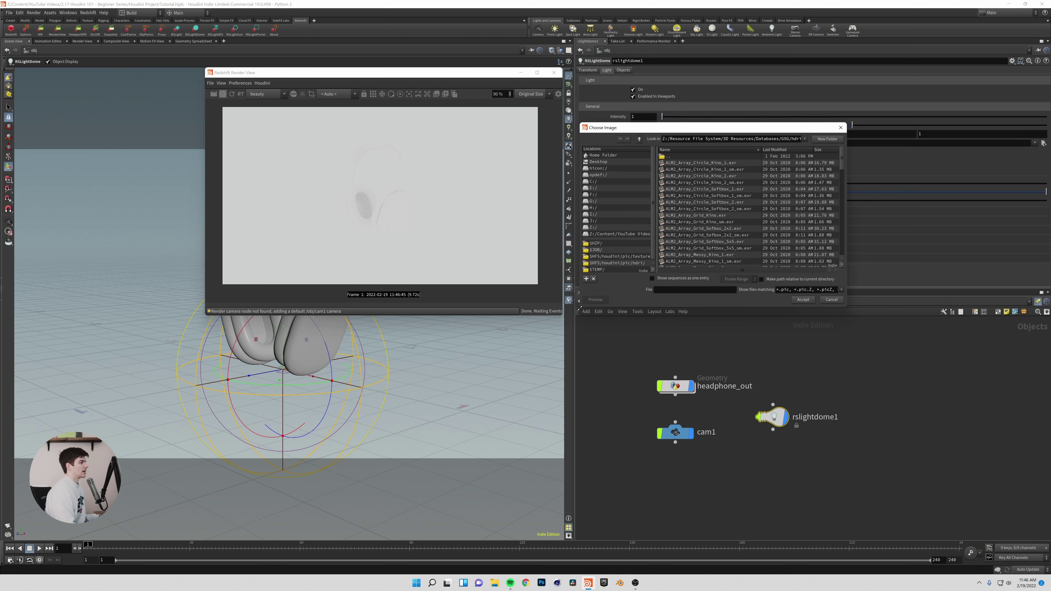
left_click_drag(579, 308, 567, 366)
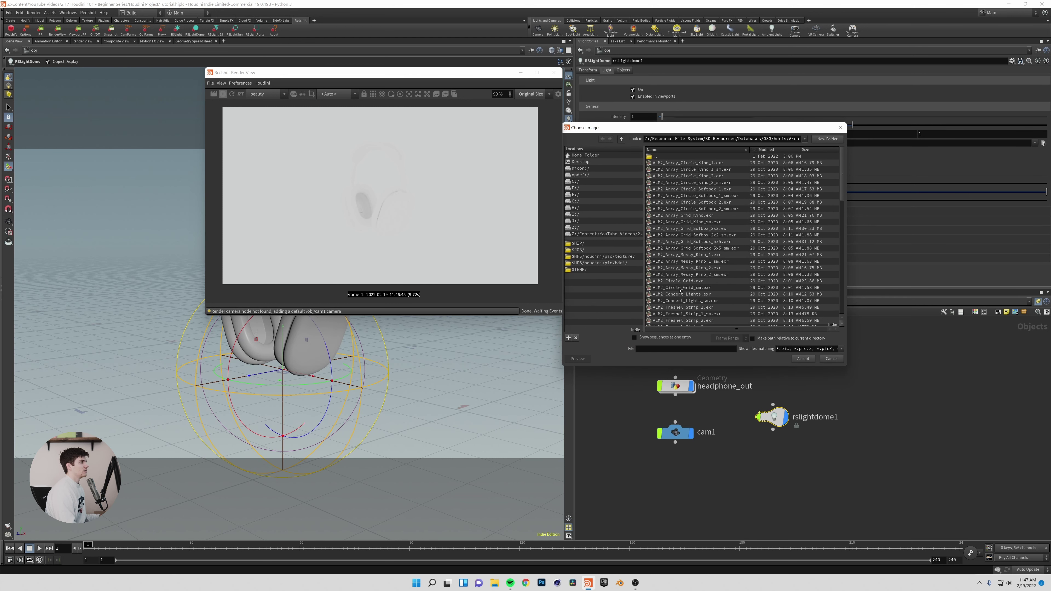
scroll(705, 222, "down", 2)
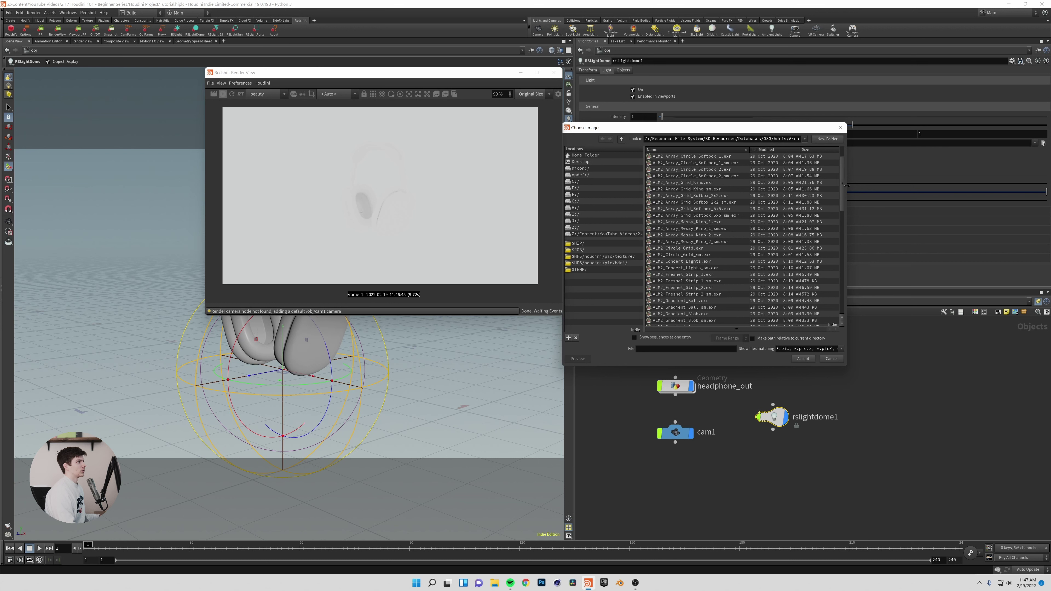
left_click_drag(842, 180, 802, 248)
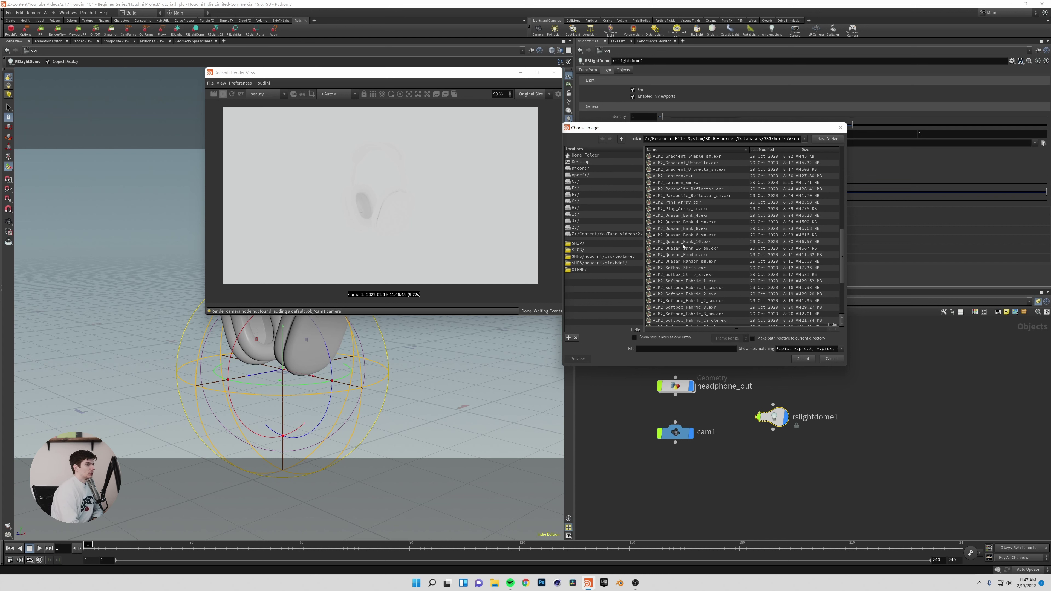
double_click(696, 262)
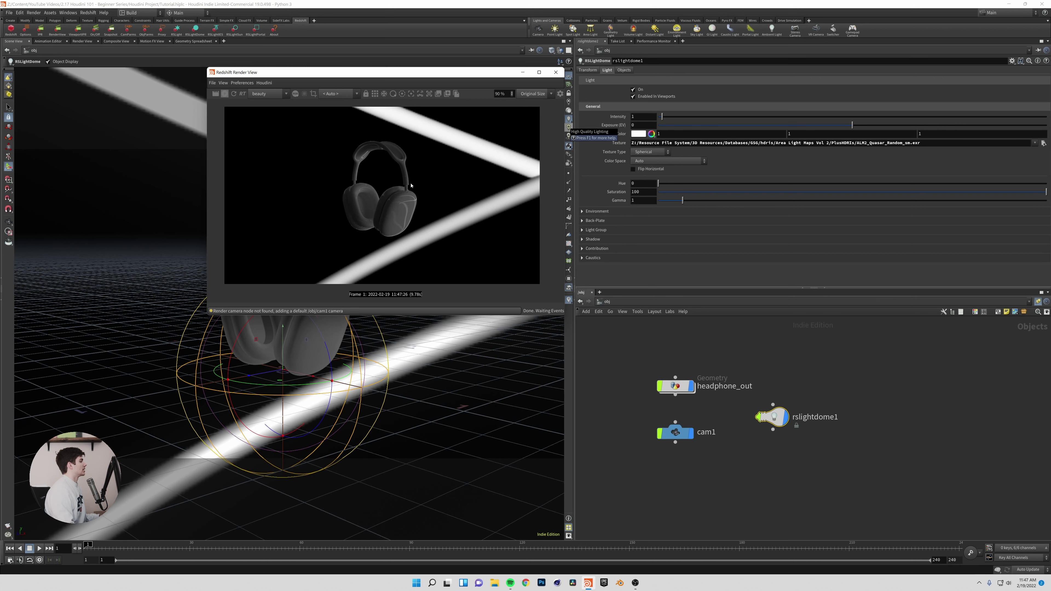
- Move the render view off the viewport and orbit out of cam1 to inspect the HDRI surrounding the headphones
left_click_drag(444, 73, 874, 43)
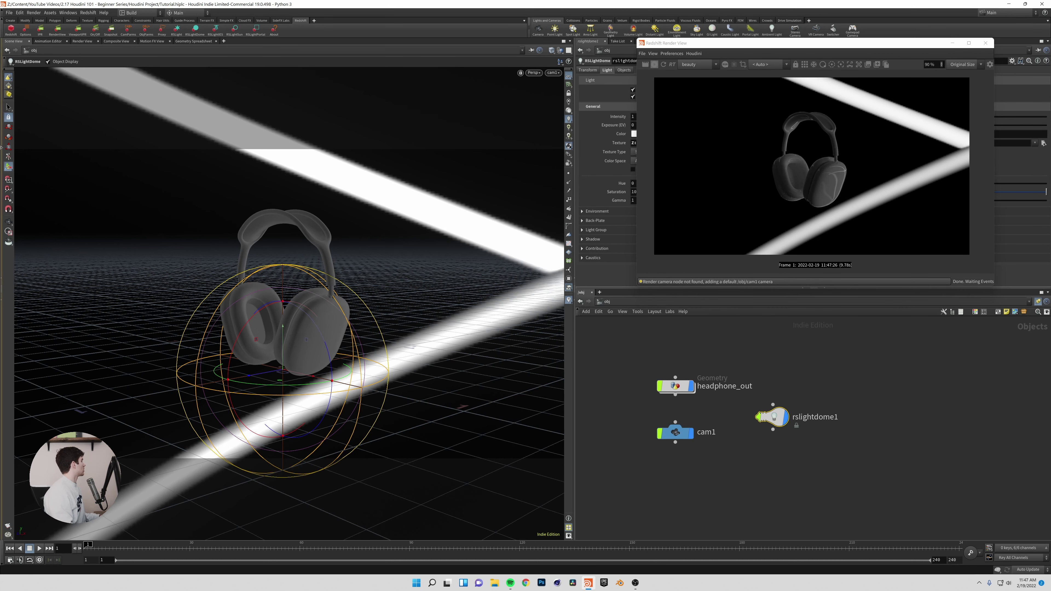
left_click(9, 222)
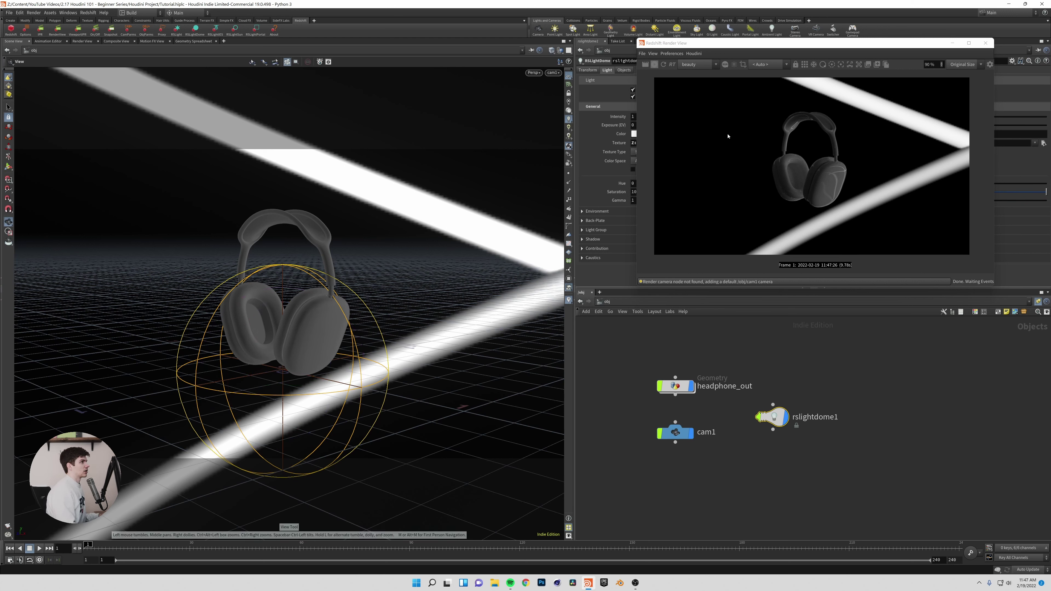
left_click(483, 249)
left_click_drag(253, 294, 368, 295)
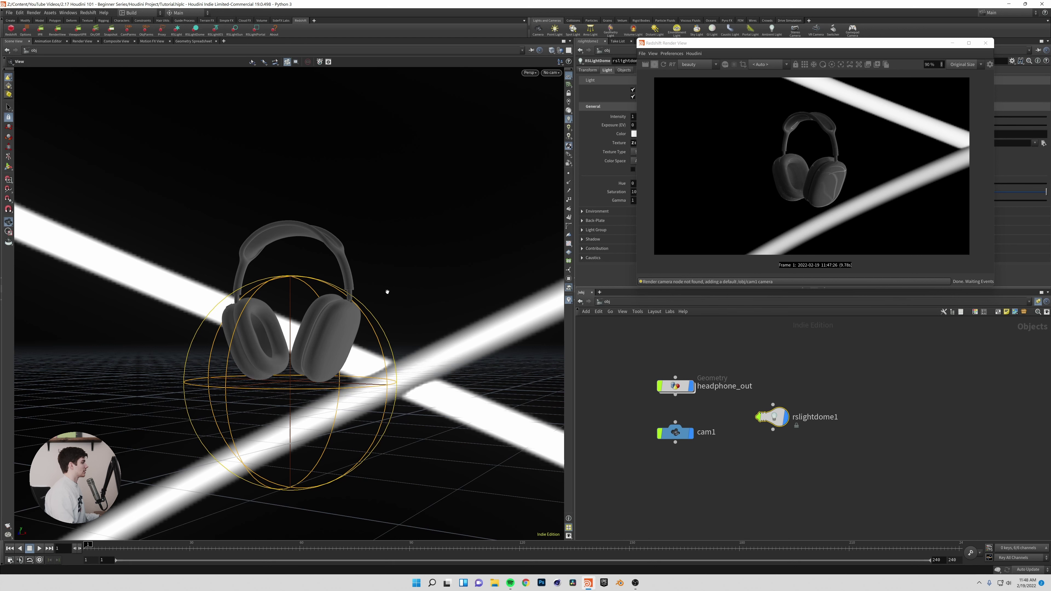
- Find the viewport's background display options and turn off Display Environment Lights as Backgrounds
key("d")
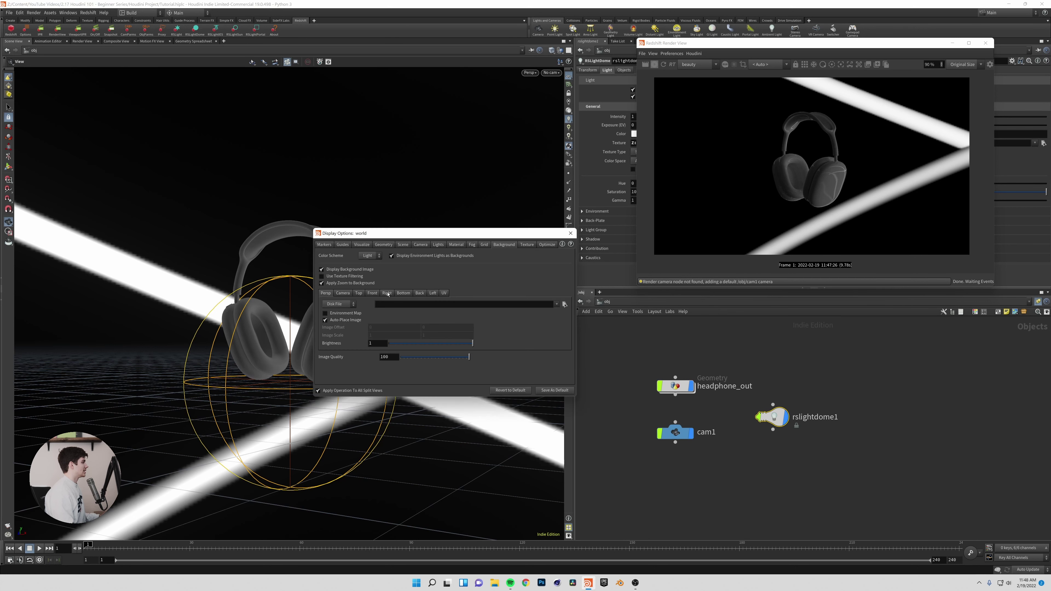
left_click_drag(386, 234, 258, 194)
left_click(221, 210)
left_click(222, 213)
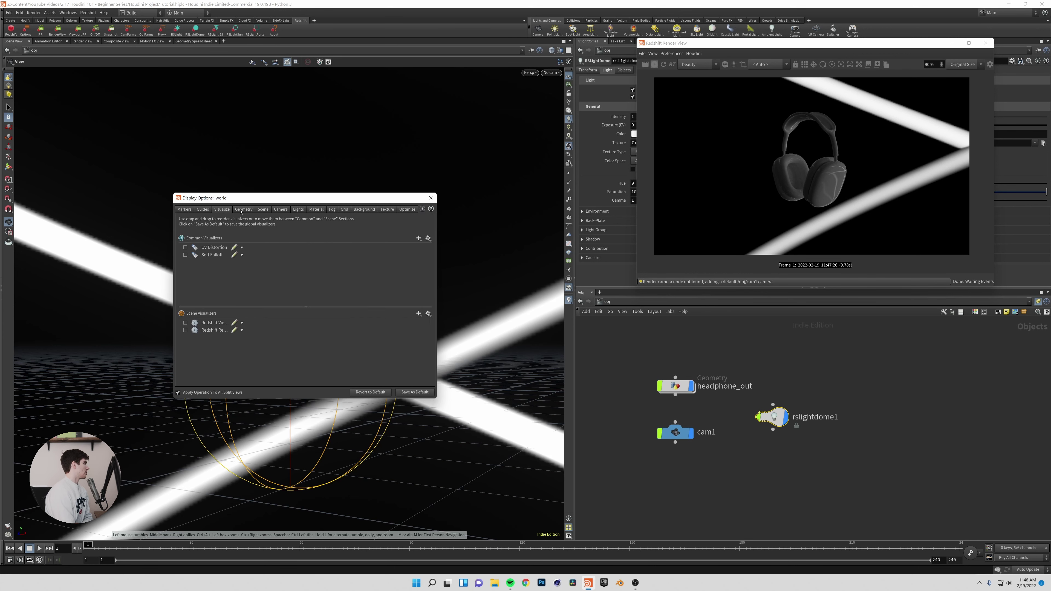
left_click(244, 211)
left_click(264, 211)
left_click(282, 211)
left_click(297, 210)
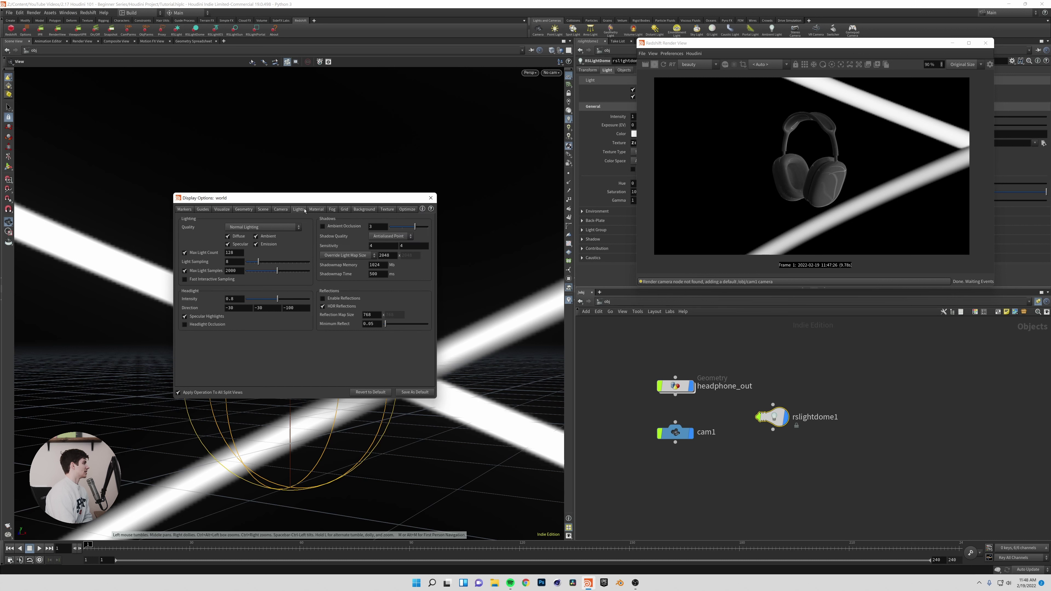
left_click(316, 209)
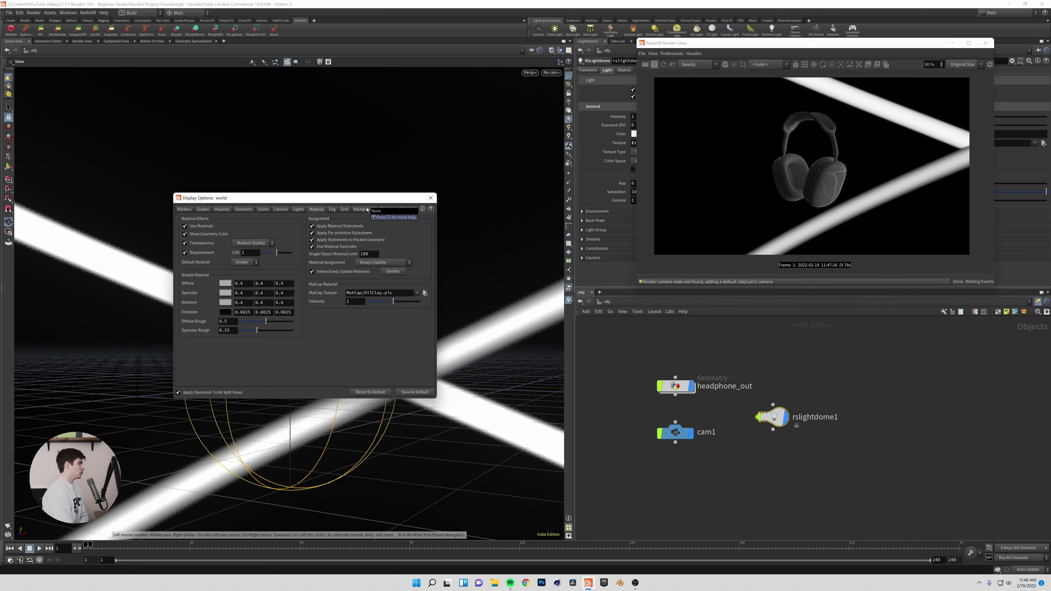
left_click(184, 209)
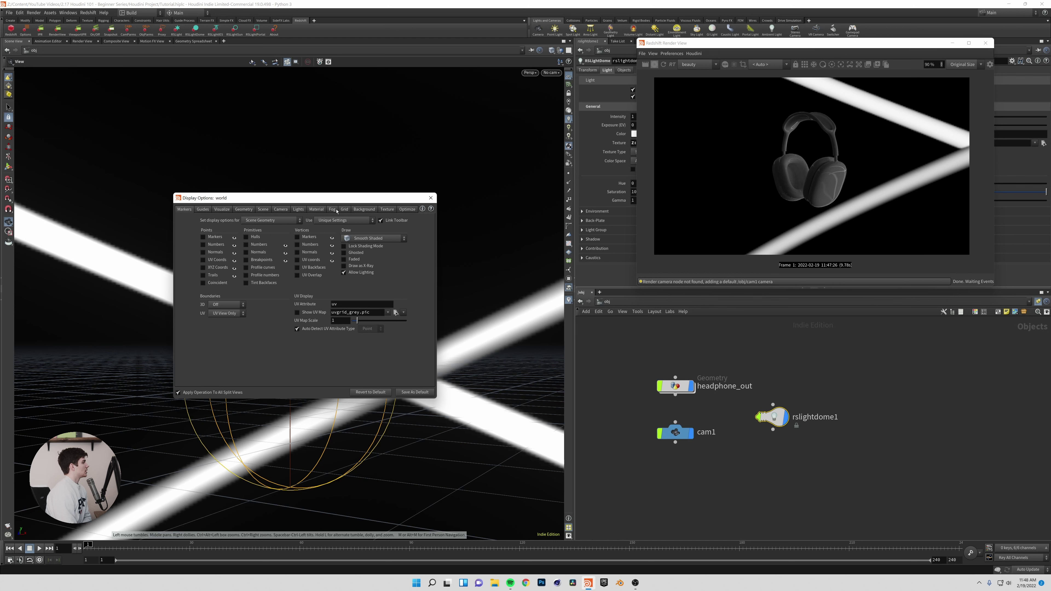
left_click(363, 209)
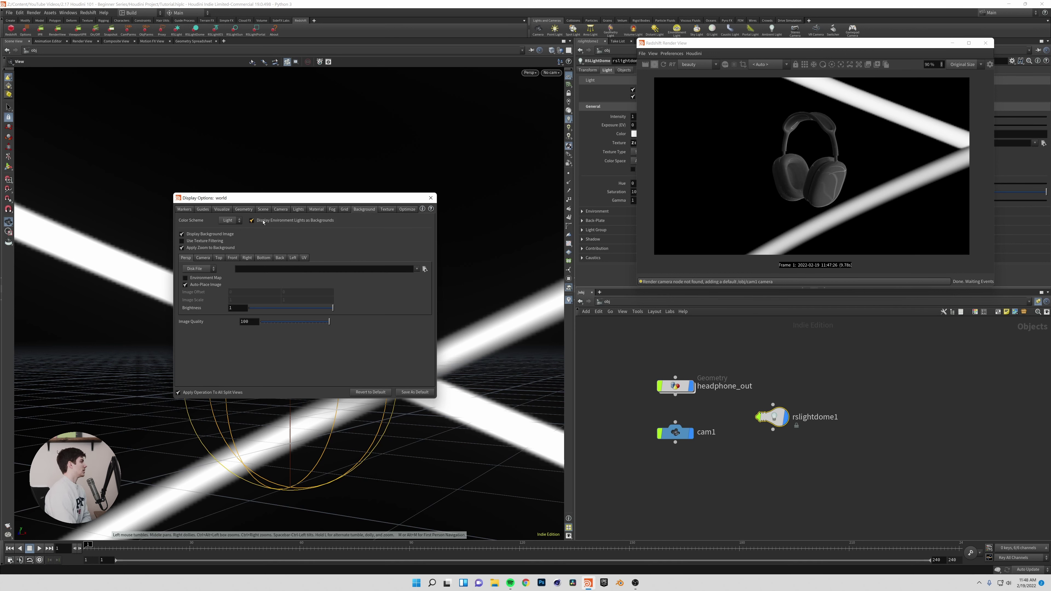
left_click(292, 222)
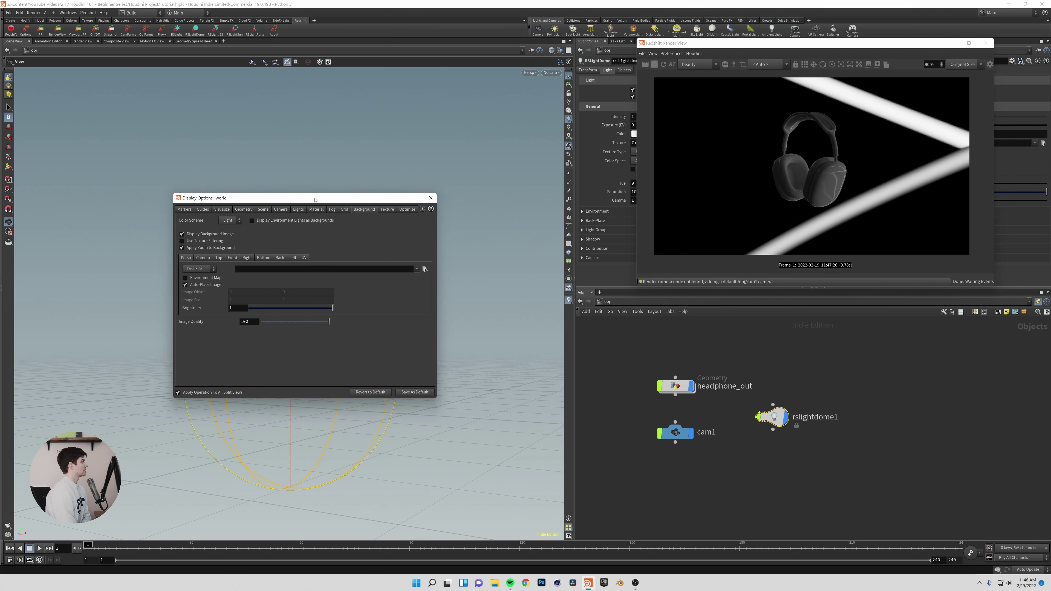
- Try the Grey viewport color scheme, settle on Dark, and close the display options
left_click_drag(315, 200, 451, 329)
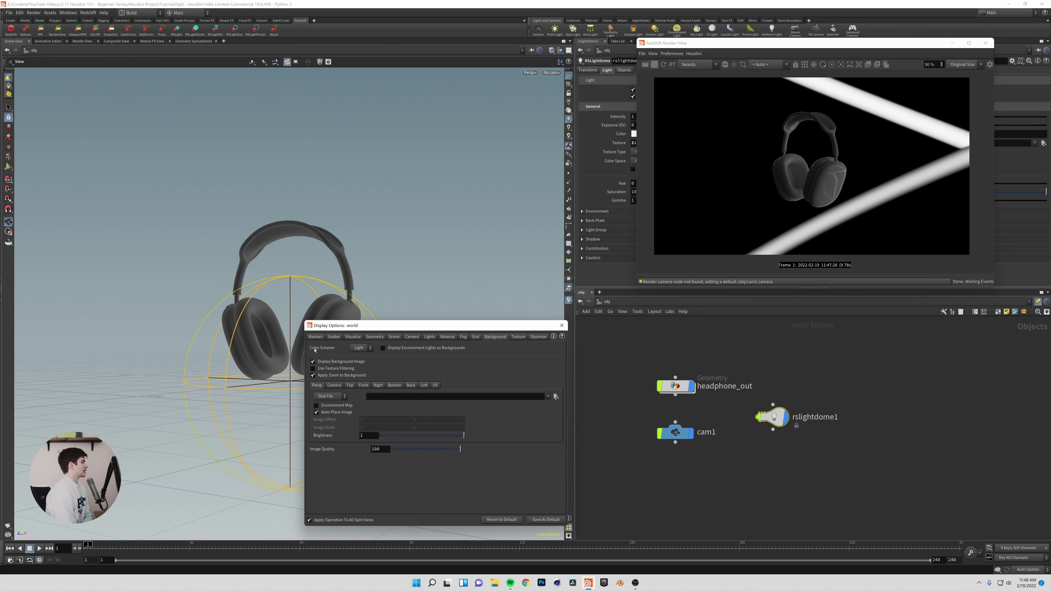
left_click(366, 350)
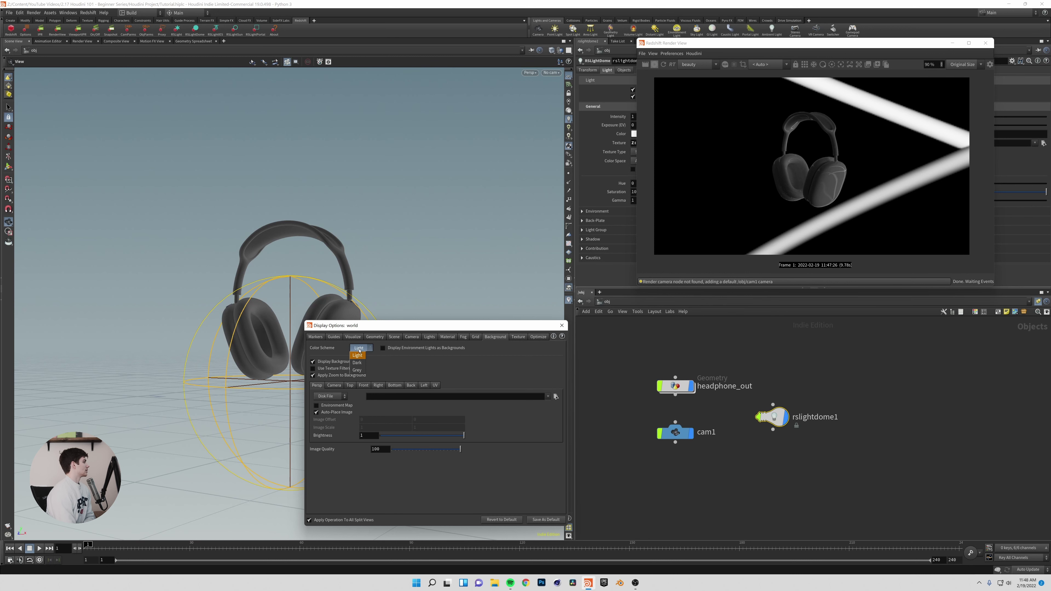
left_click(357, 370)
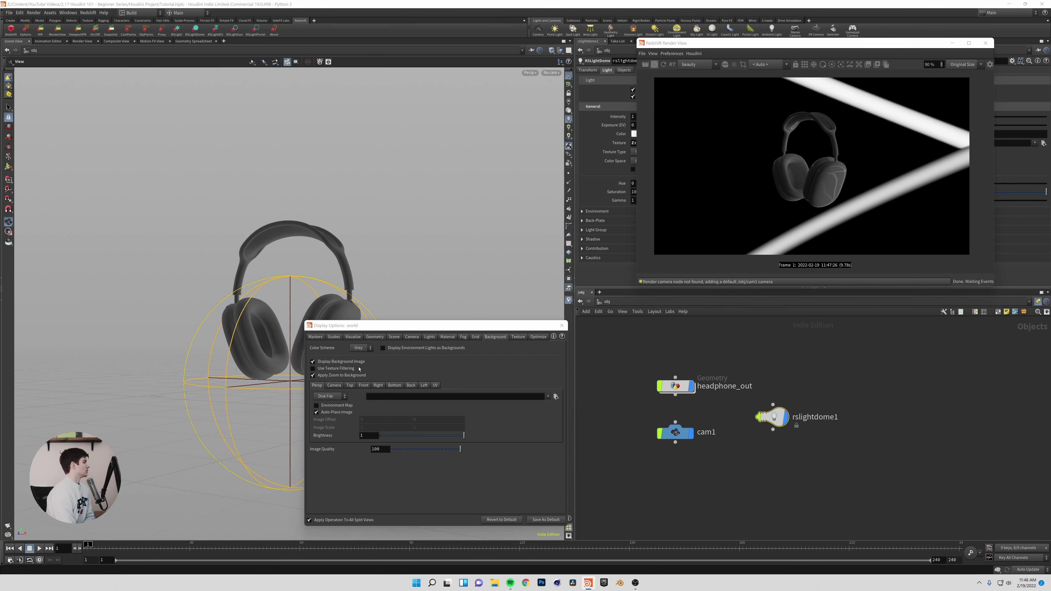
left_click(362, 350)
left_click(361, 360)
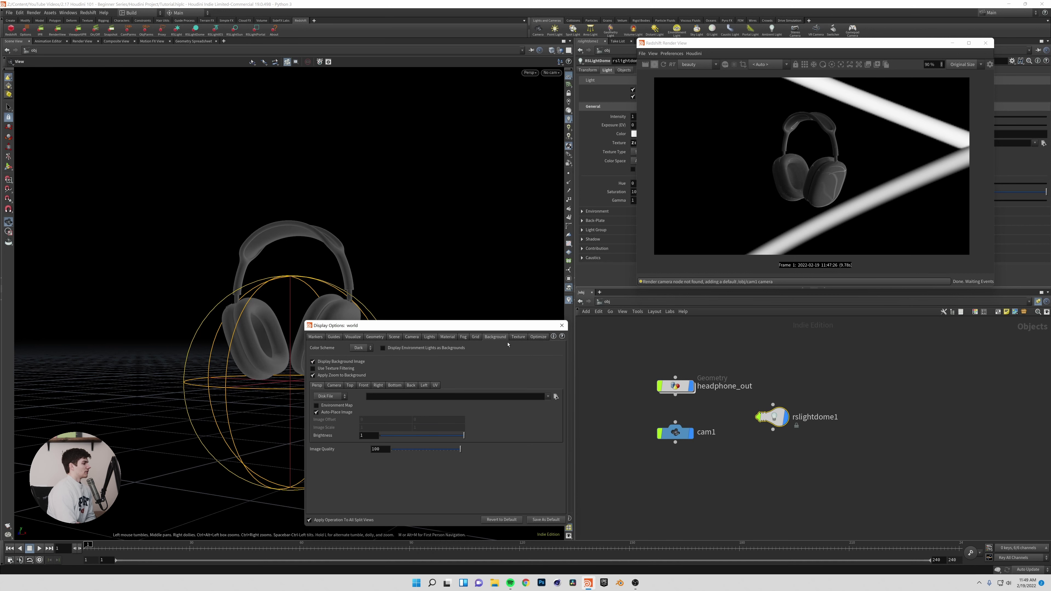
left_click(561, 325)
- Disable Background in rslightdome1's Environment settings, with the render view moved clear of the light's parameters
left_click_drag(794, 48, 359, 86)
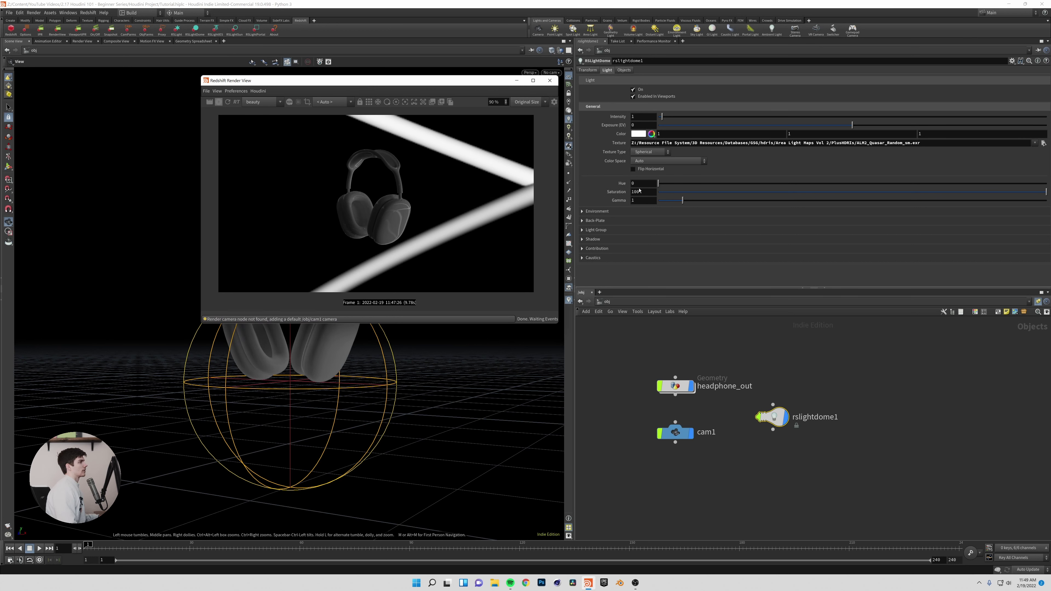
left_click(775, 417)
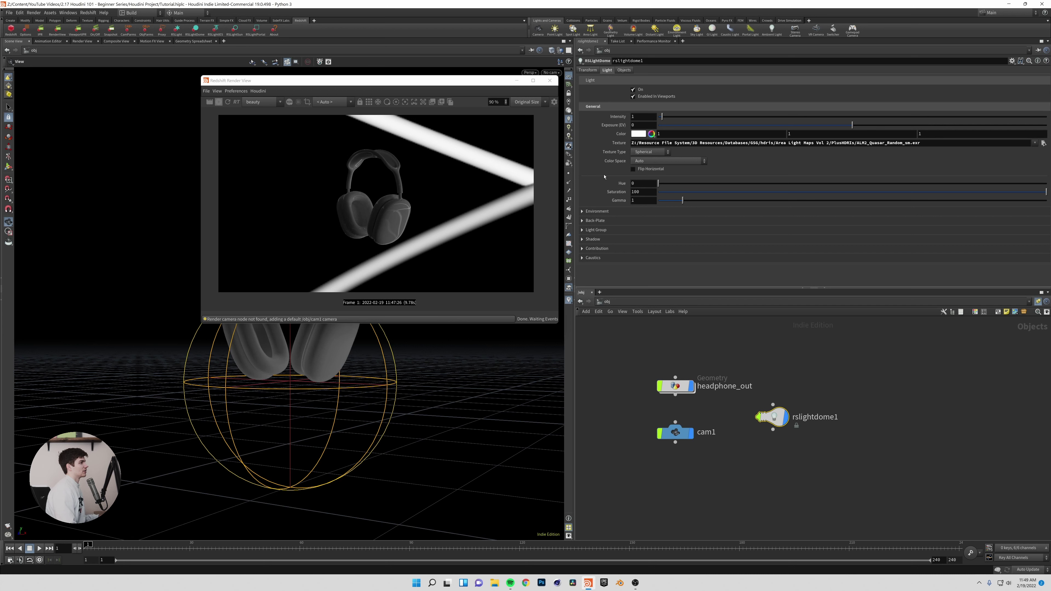
left_click(583, 212)
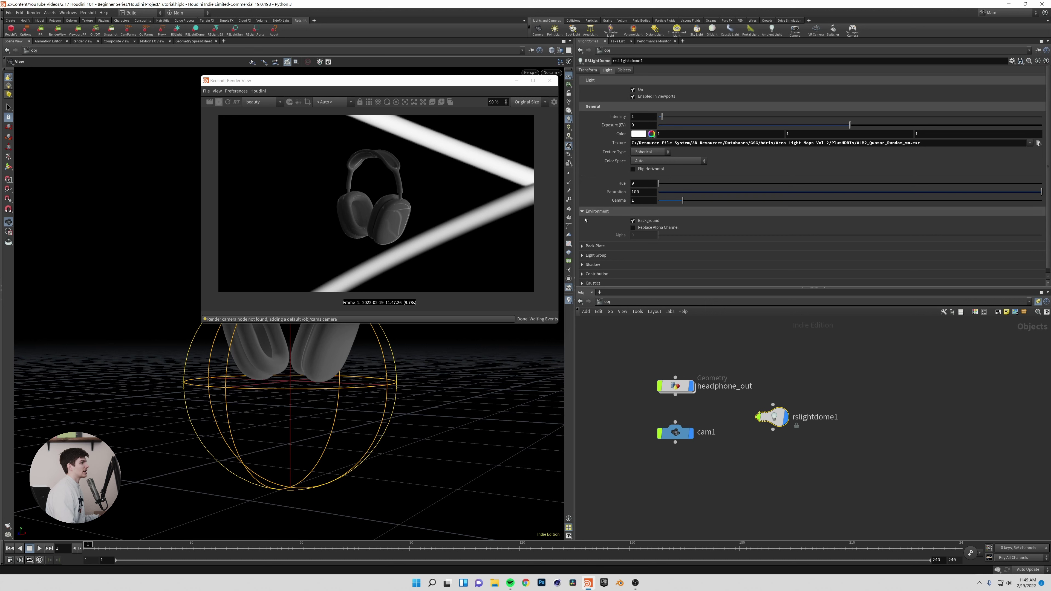
left_click(634, 221)
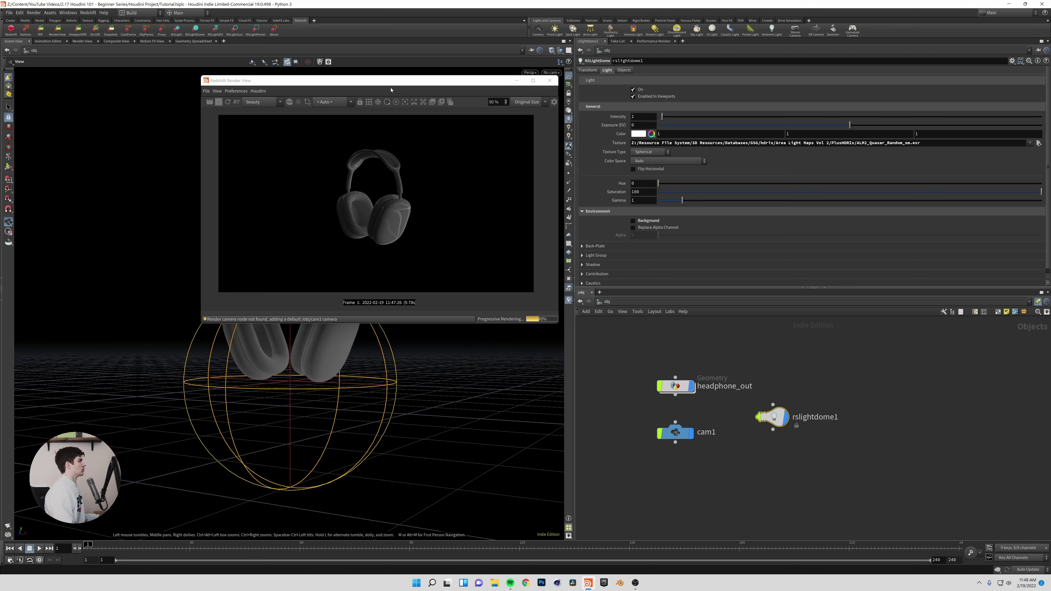
- Look through cam1 and reframe it closer on the headphones, then move the render view off the viewport
left_click(551, 72)
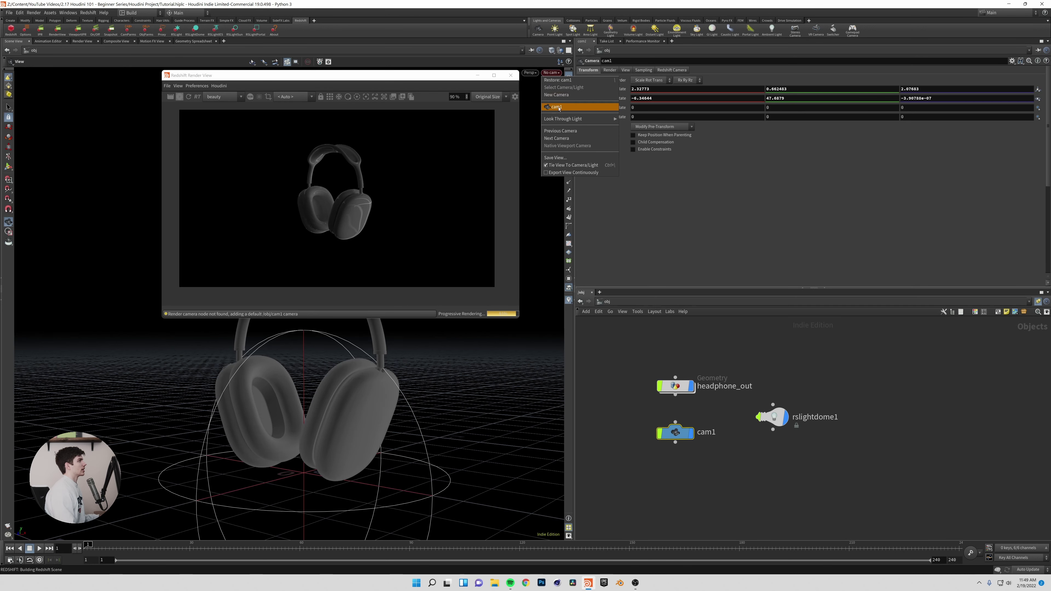
left_click(557, 108)
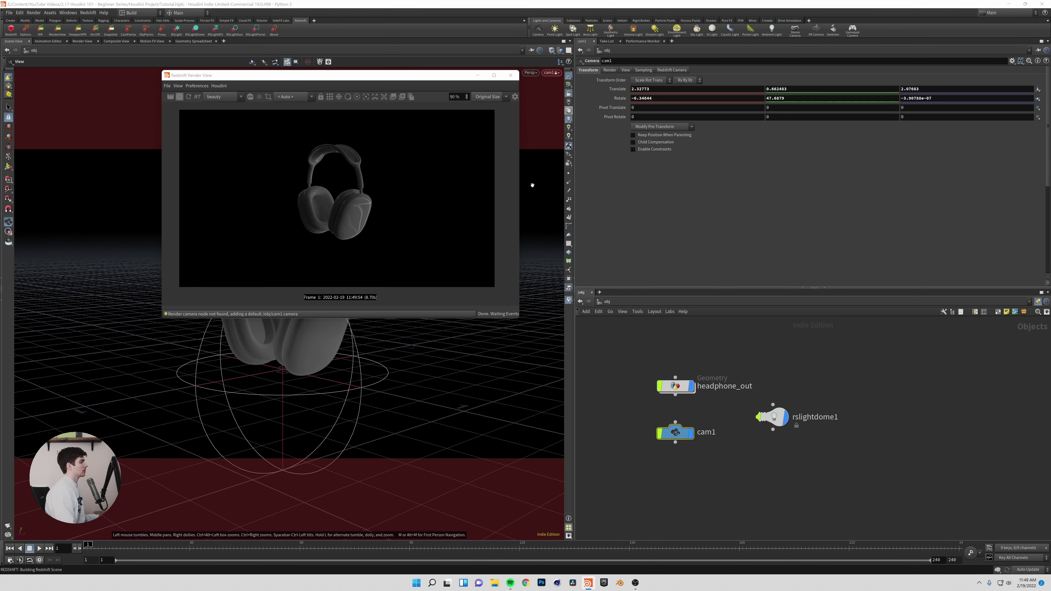
left_click_drag(294, 339, 333, 391)
scroll(285, 360, "up", 5)
middle_click_drag(333, 391, 325, 373)
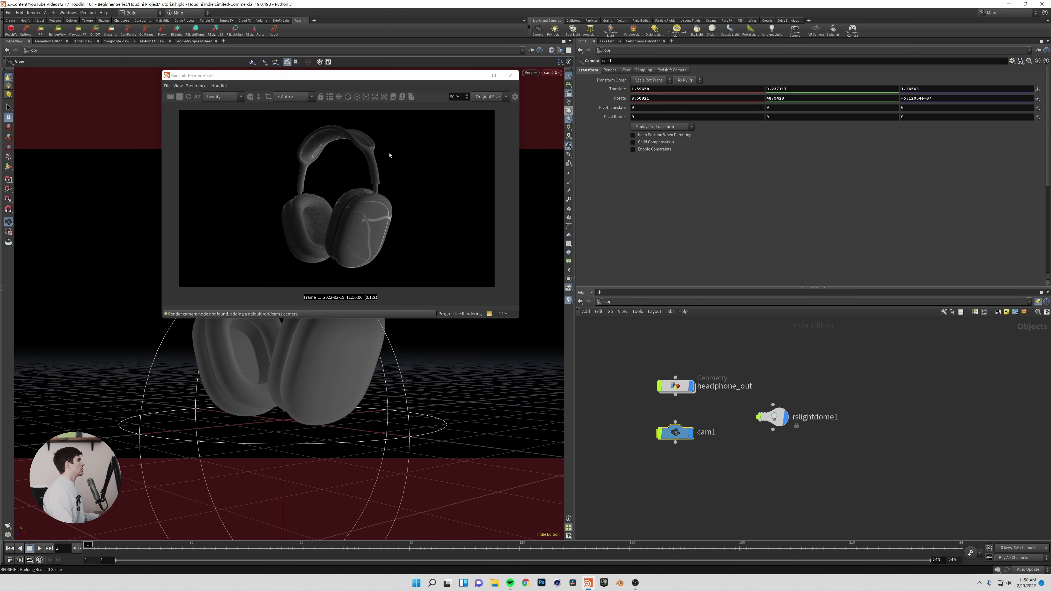
left_click_drag(399, 84, 790, 68)
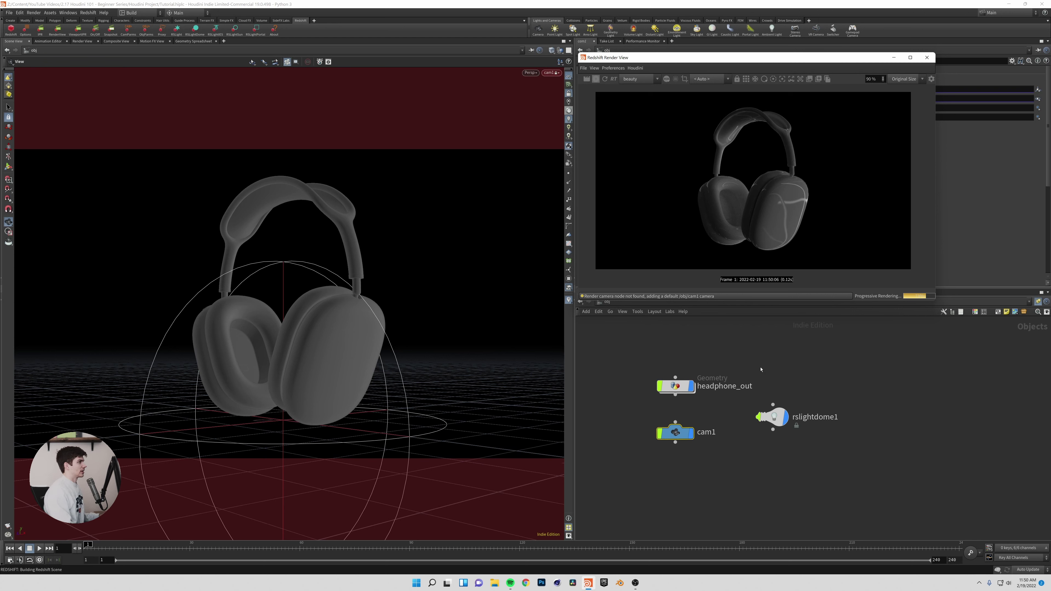
- Add a Redshift area light (RSLight) to the object network below rslightdome1
left_click(747, 473)
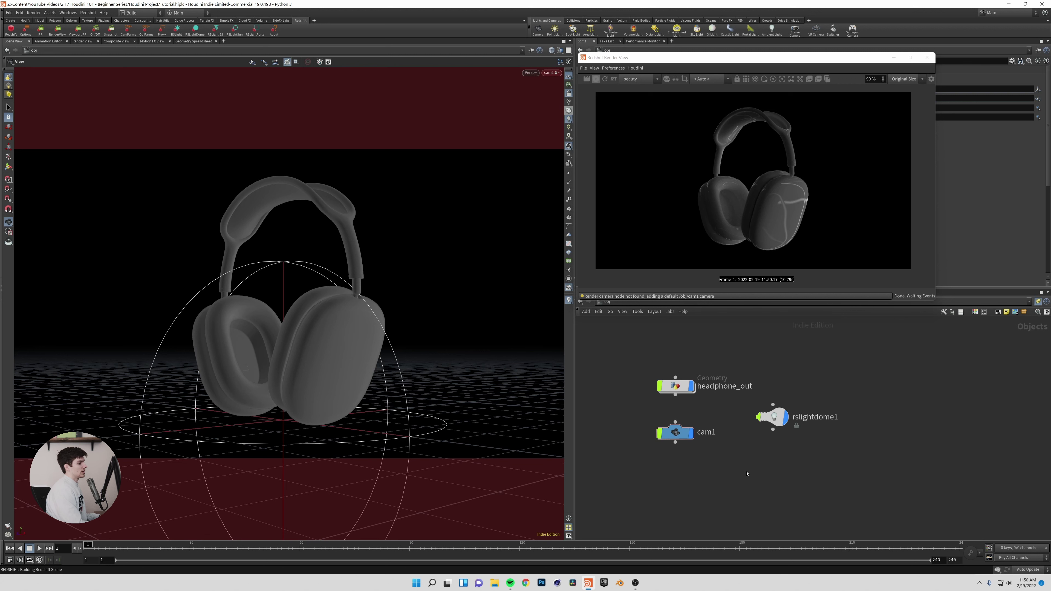
key("Tab")
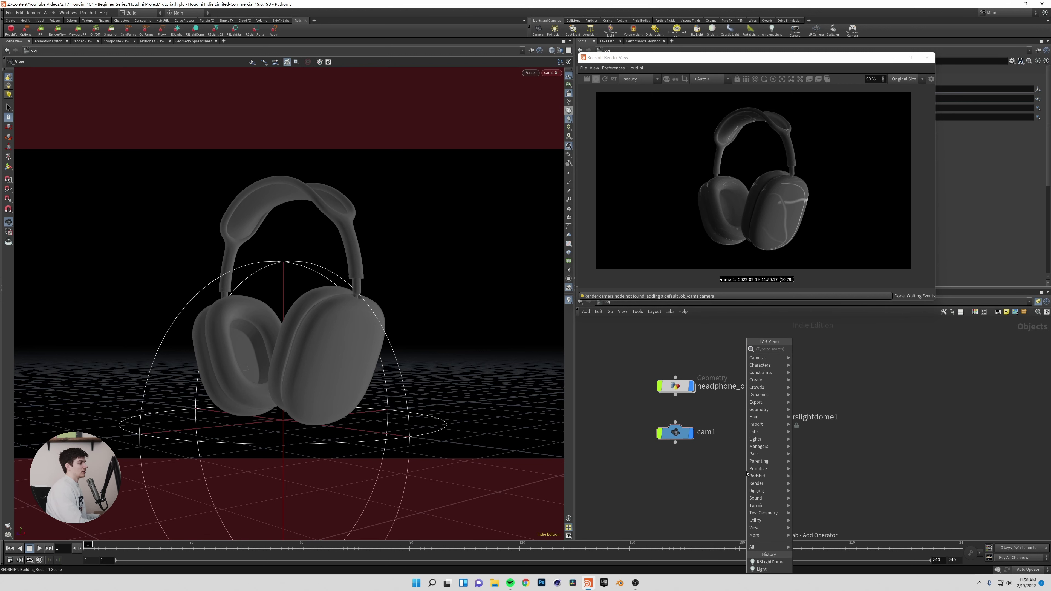
type("rs")
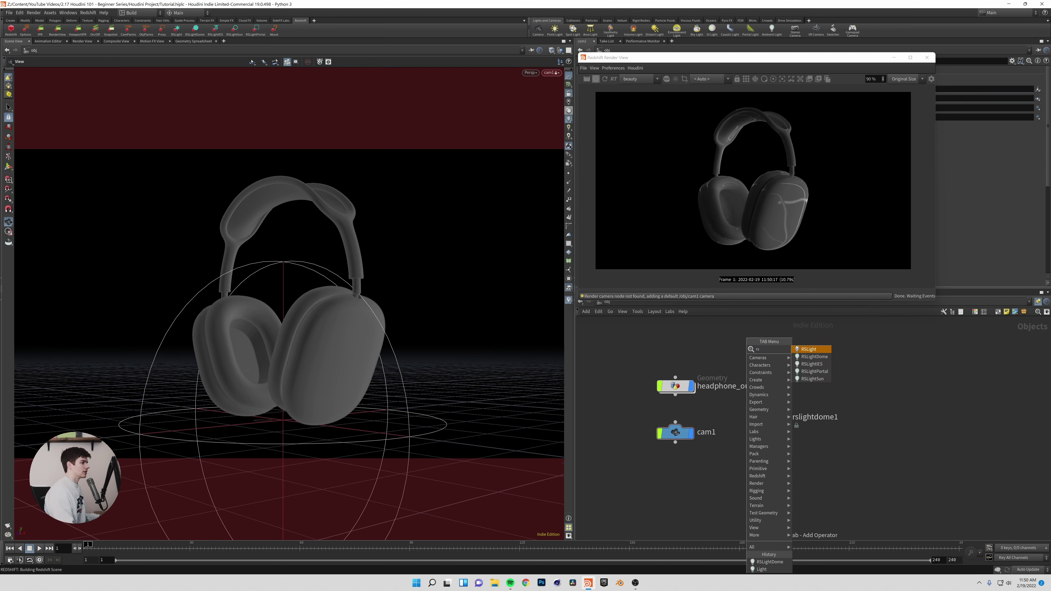
left_click(804, 351)
left_click(772, 457)
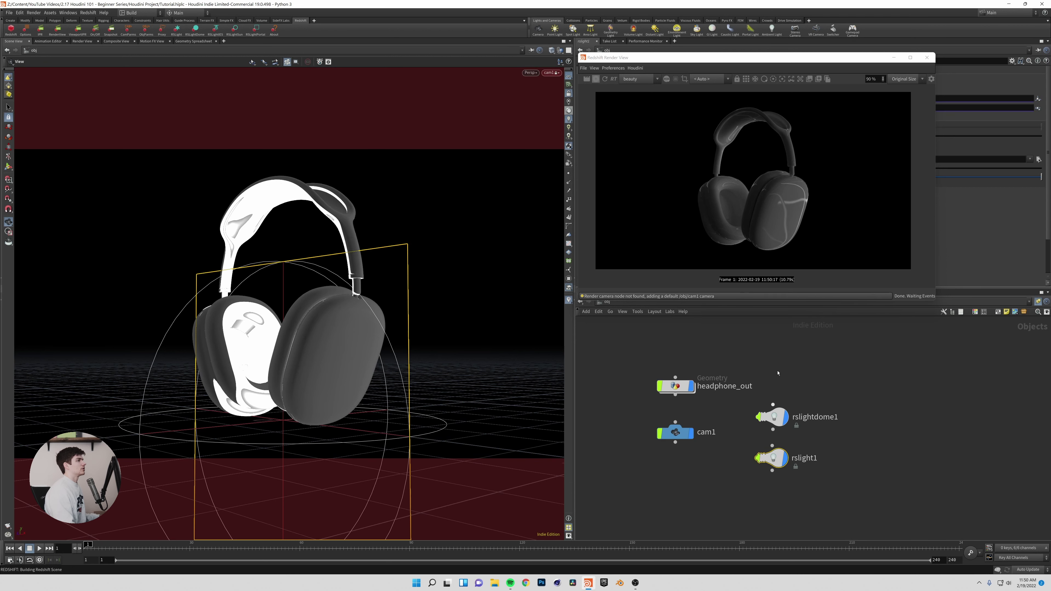
- Minimize the render view, raise rslight1 above the headphones, and rotate it about -90 degrees around X to face down
left_click_drag(679, 54, 303, 110)
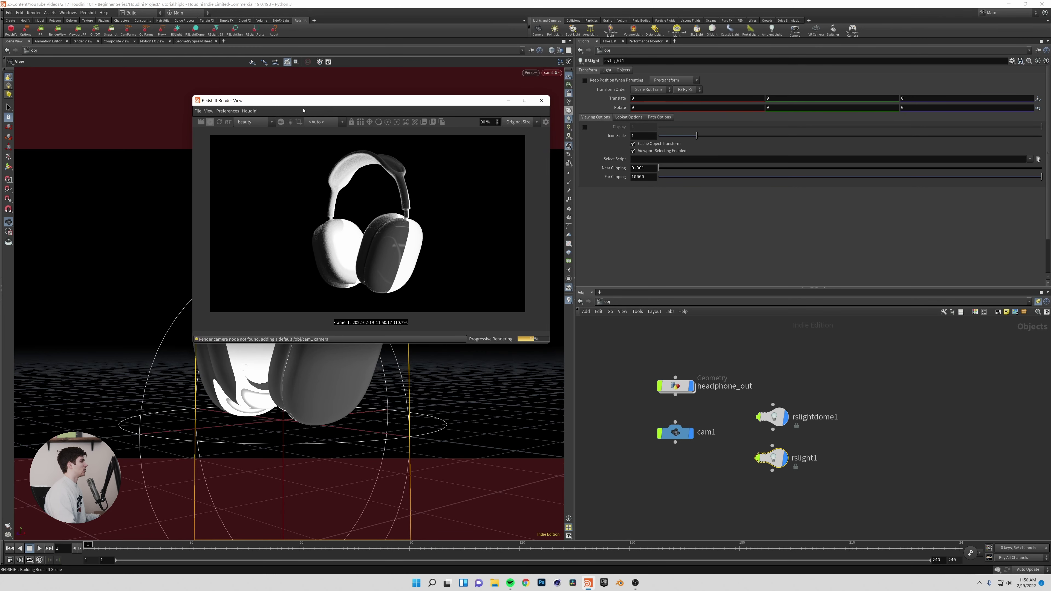
left_click(508, 100)
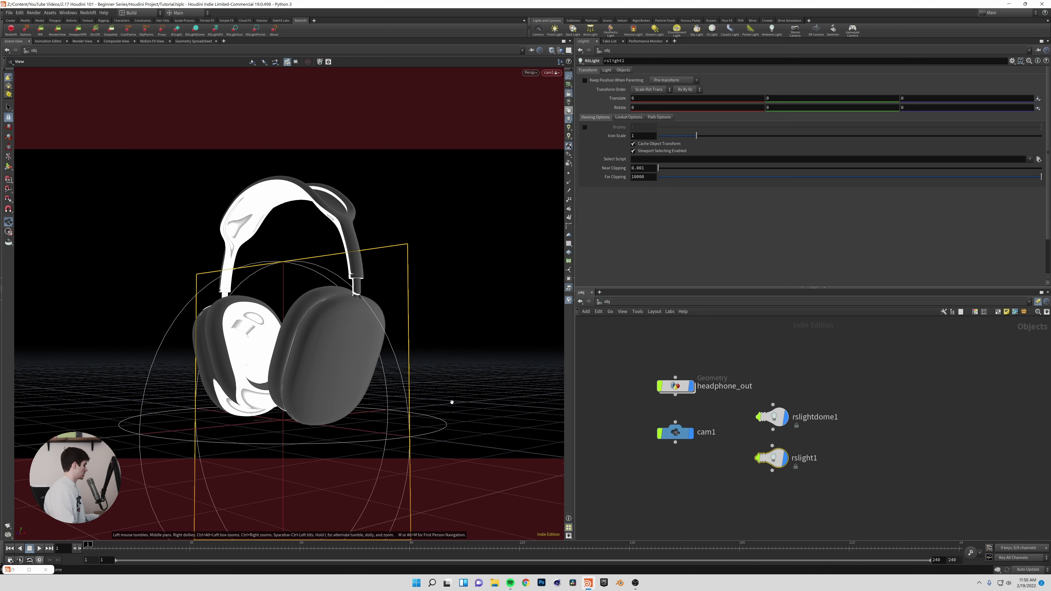
key("Return")
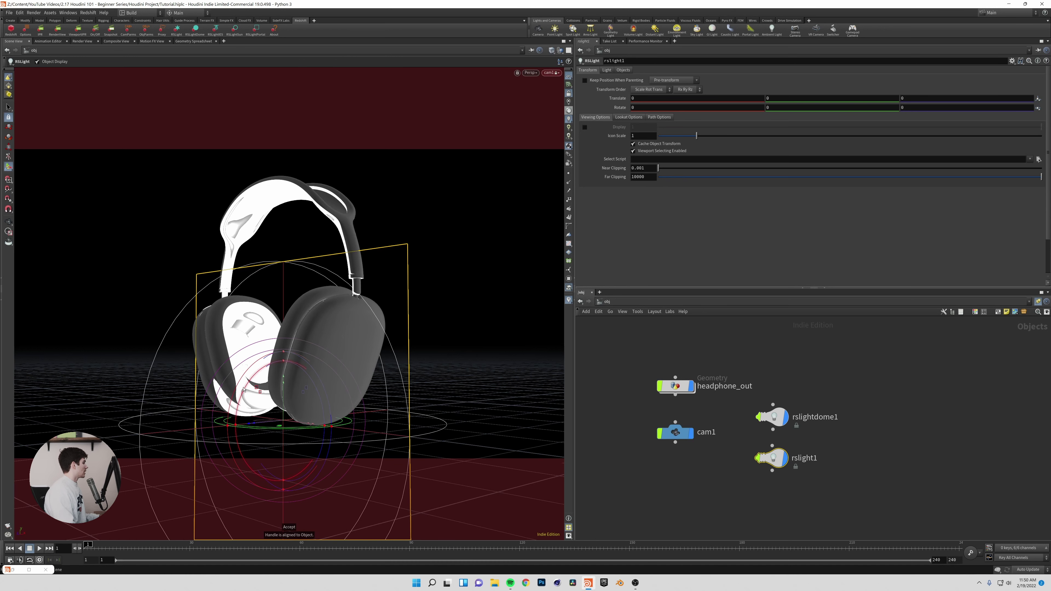
left_click_drag(244, 394, 629, 110)
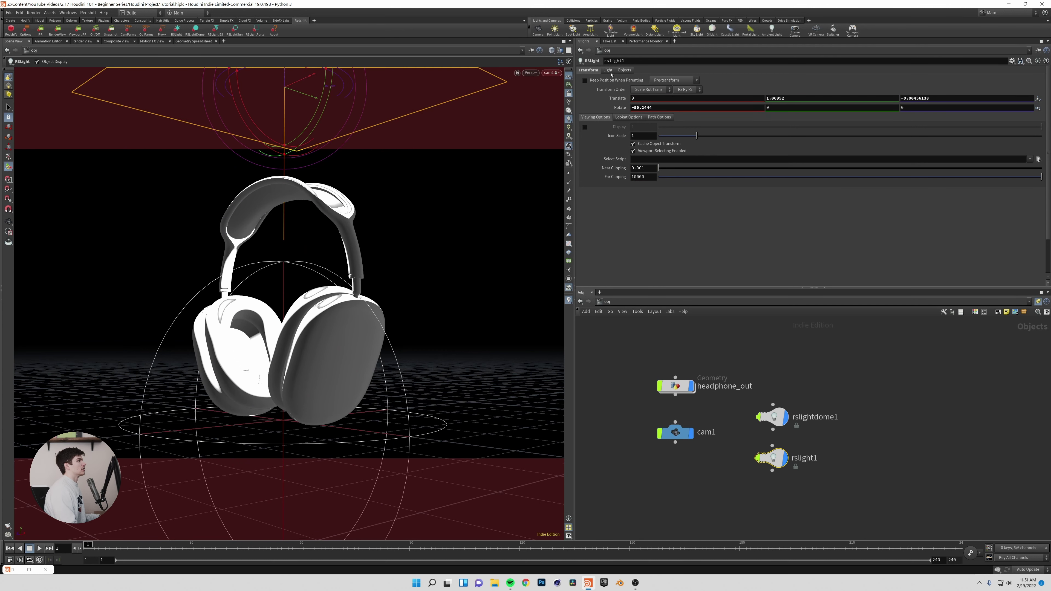
- Set rslight1's rectangular area size to .33 on all three axes
left_click(608, 70)
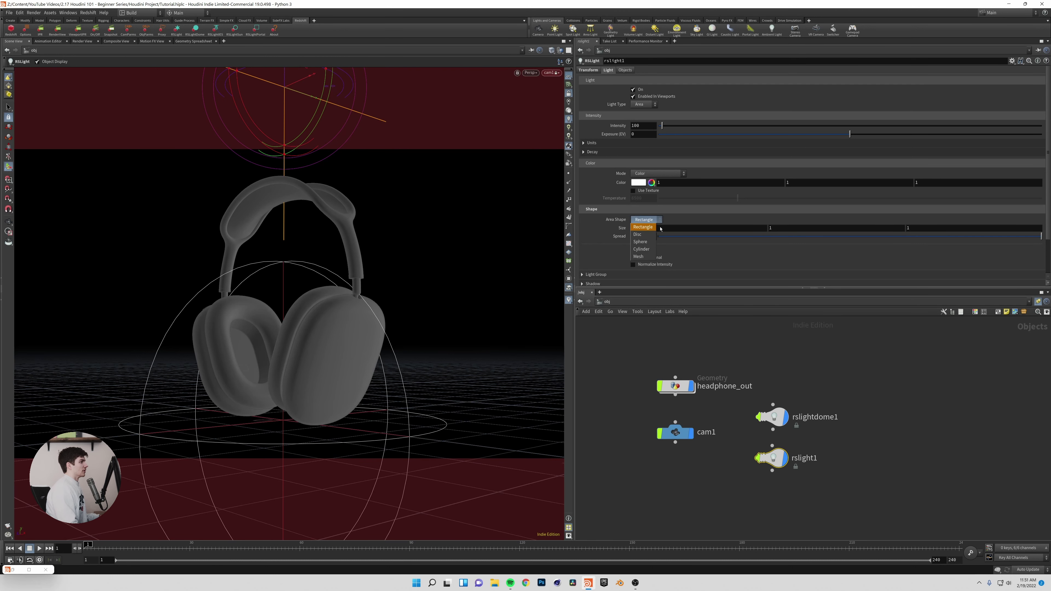
left_click(686, 228)
type("33")
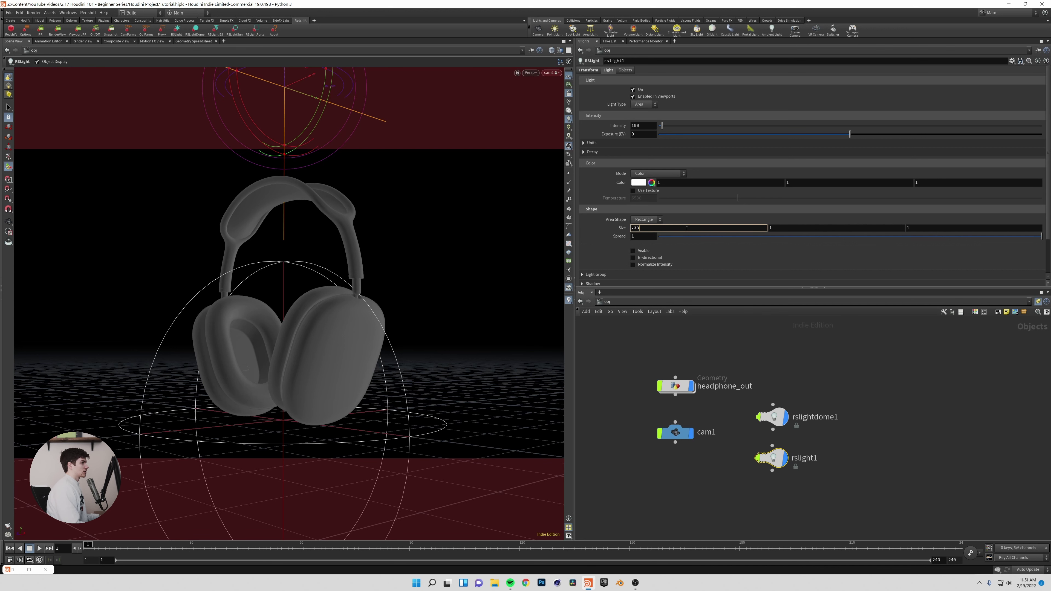
key("Tab")
type(".33")
key("Tab")
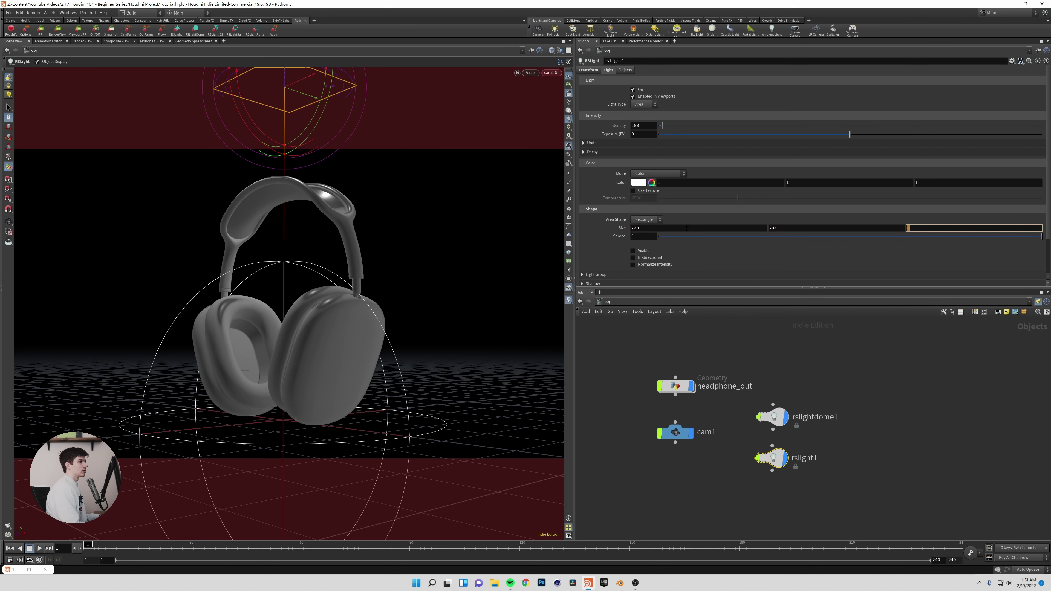
type(".33")
key("Return")
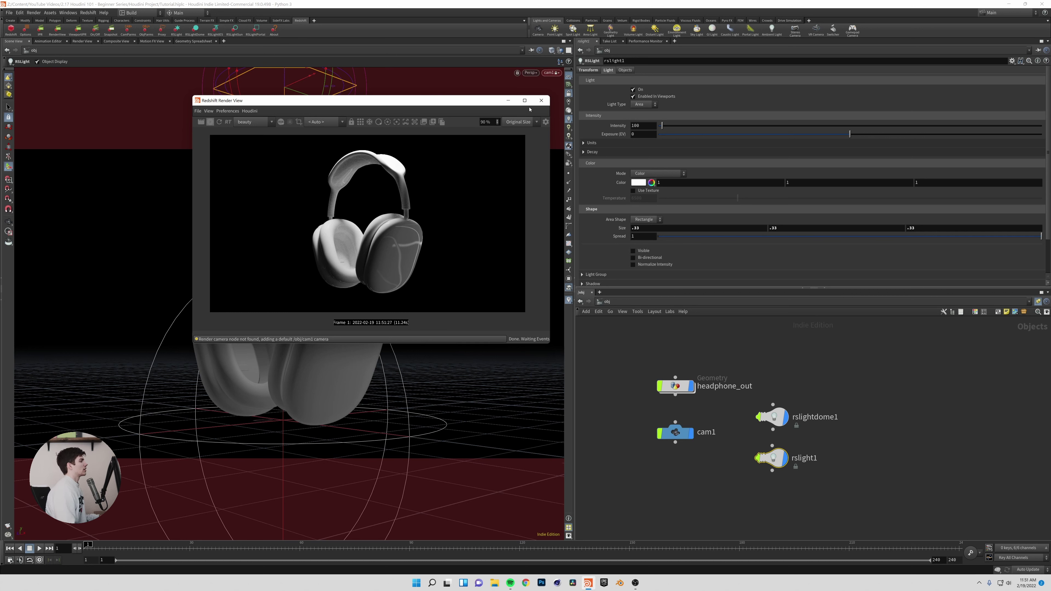
- Arrange the light nodes in the network, placing rslightdome1 beside headphone_out and rslight1 beside cam1
left_click(737, 481)
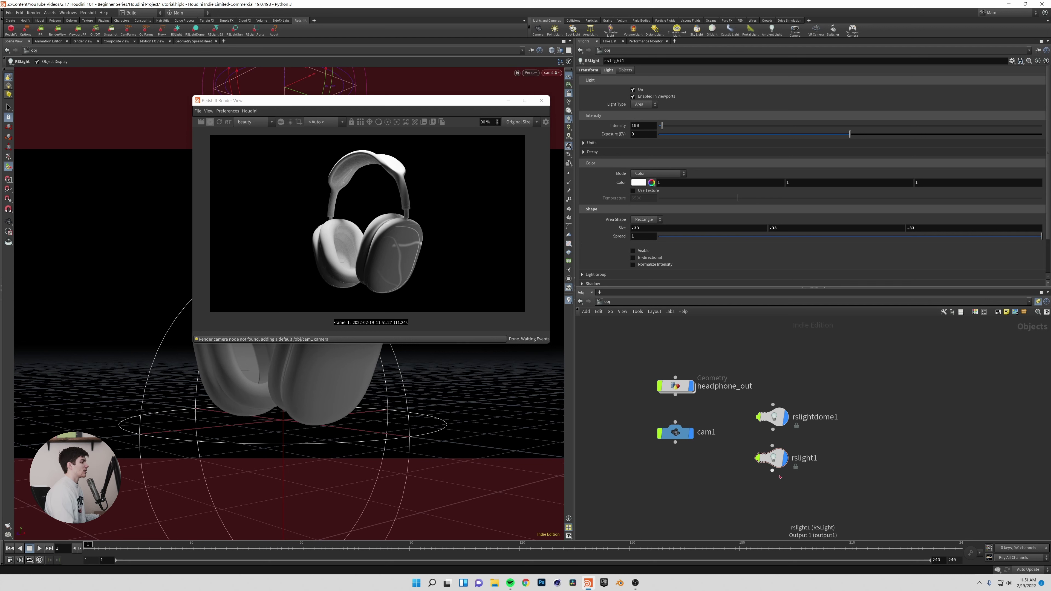
left_click_drag(826, 500, 788, 385)
left_click(791, 408)
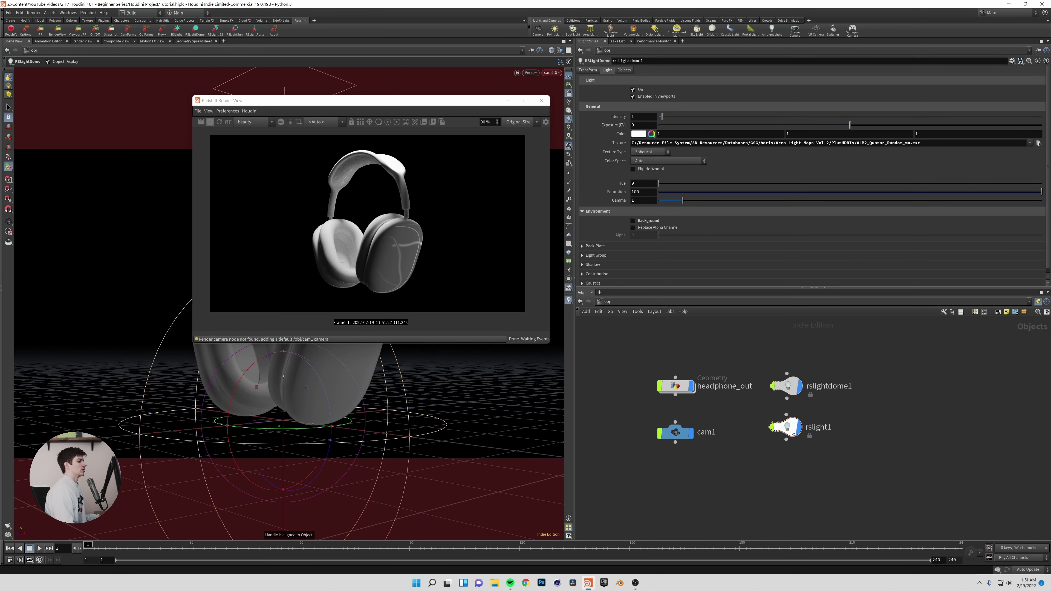
left_click_drag(789, 429, 761, 434)
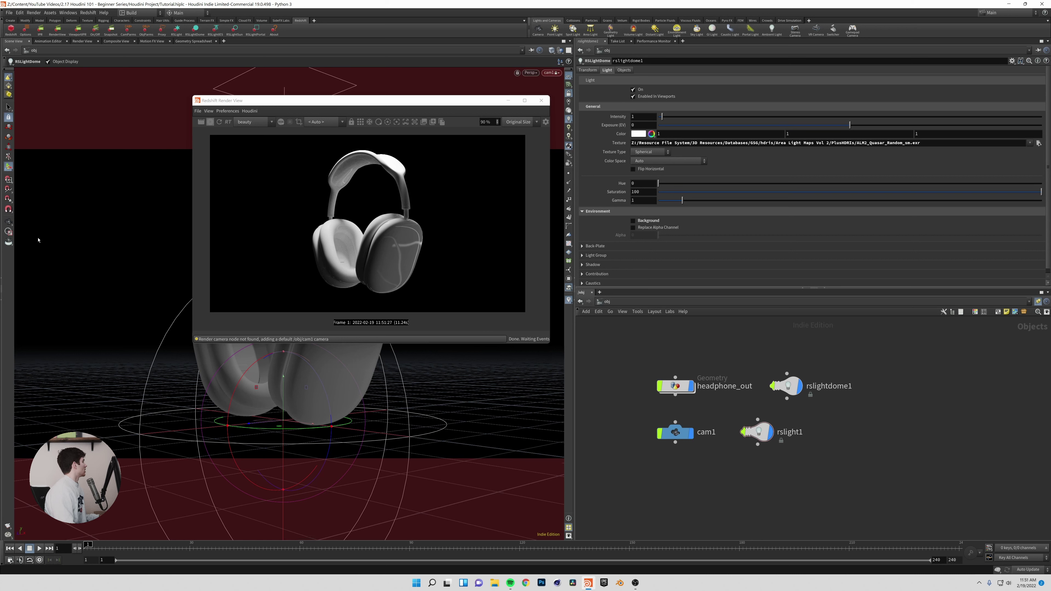
- Orbit the locked camera around the headphones to reframe them from the front, with both ear cups apart
key("Escape")
left_click_drag(103, 262, 238, 385)
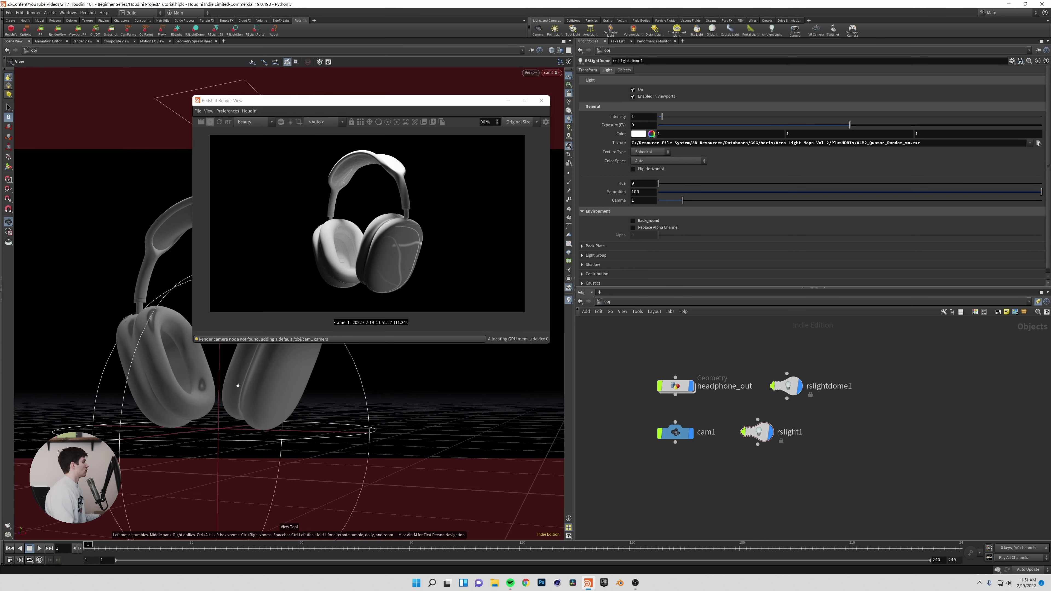
left_click_drag(318, 394, 459, 387)
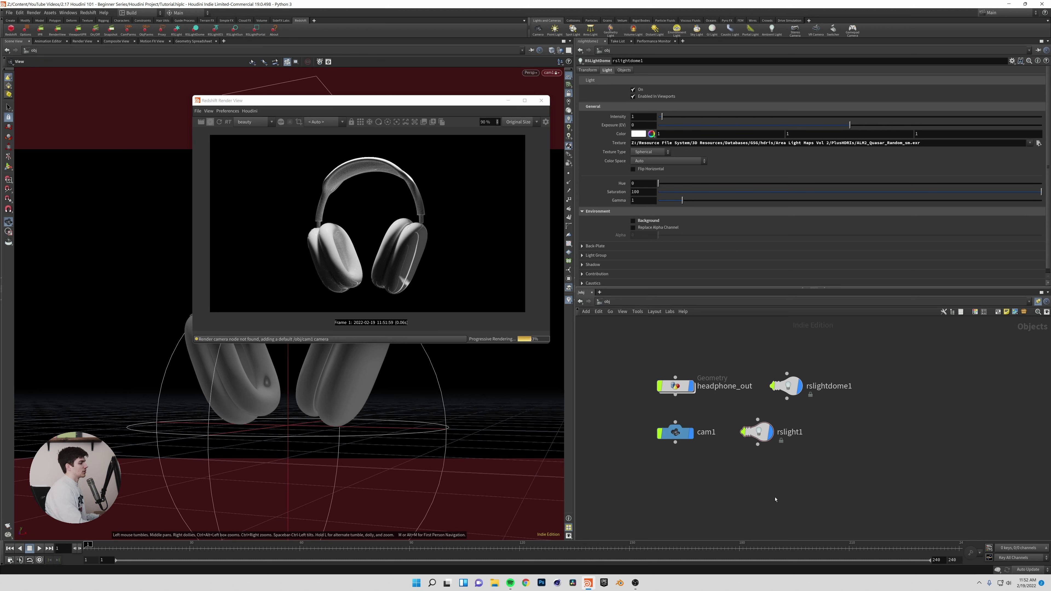
- Add a second Redshift area light (RSLight) to the object network below rslight1
key("Tab")
type("null")
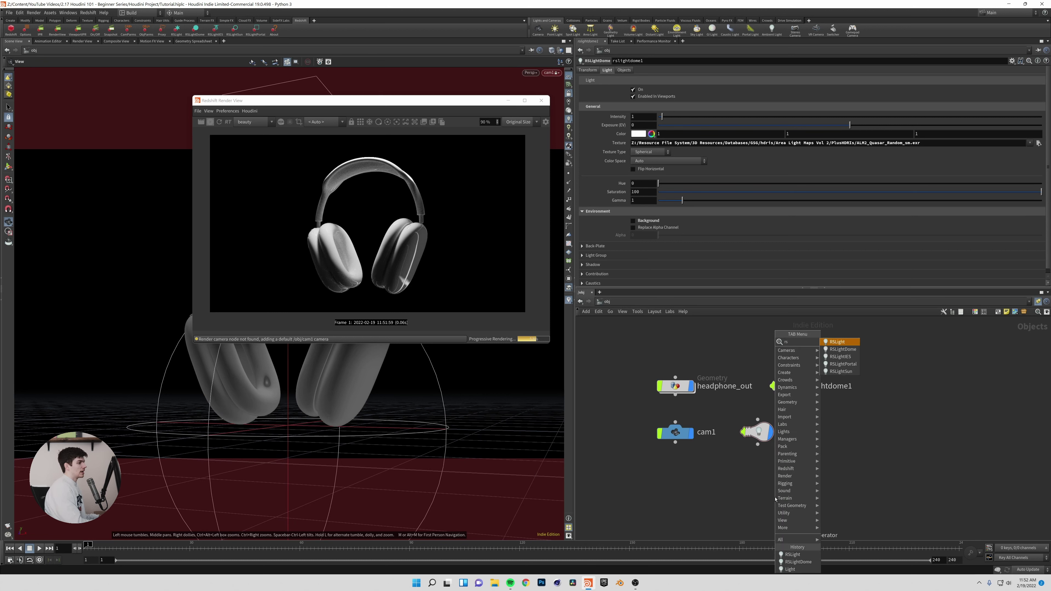
key("Return")
left_click(775, 499)
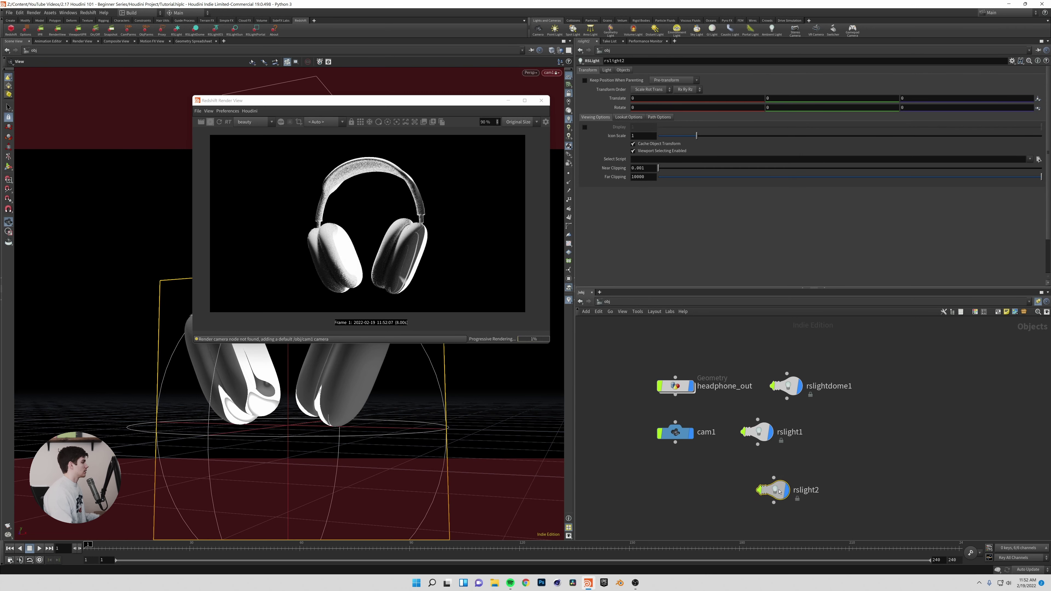
- Move the render view aside, rotate rslight2 about 157 degrees around Y, and place it beside the outer ear cup
left_click_drag(581, 94, 874, 55)
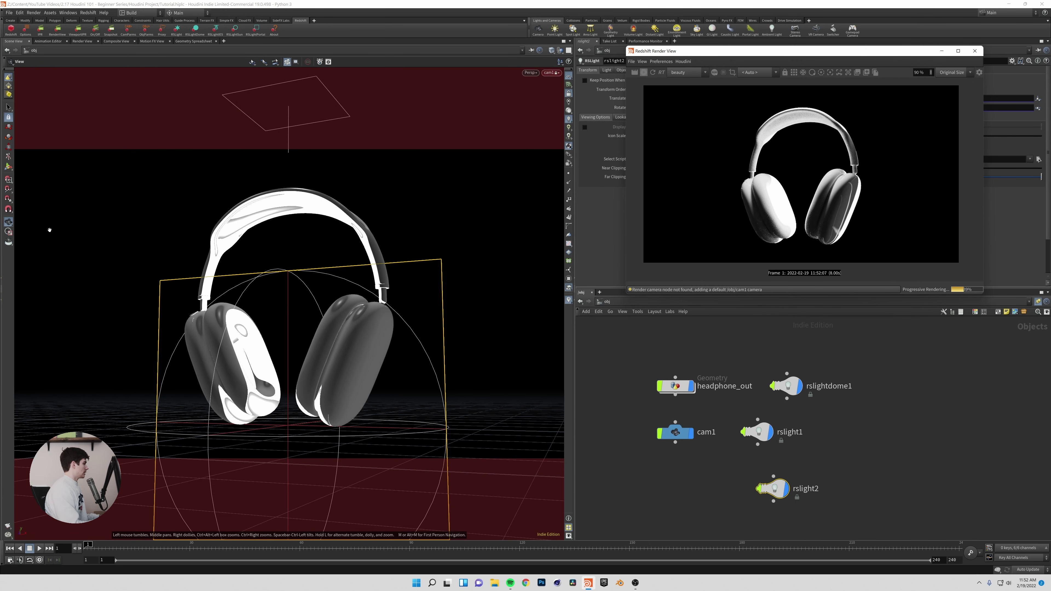
key("Return")
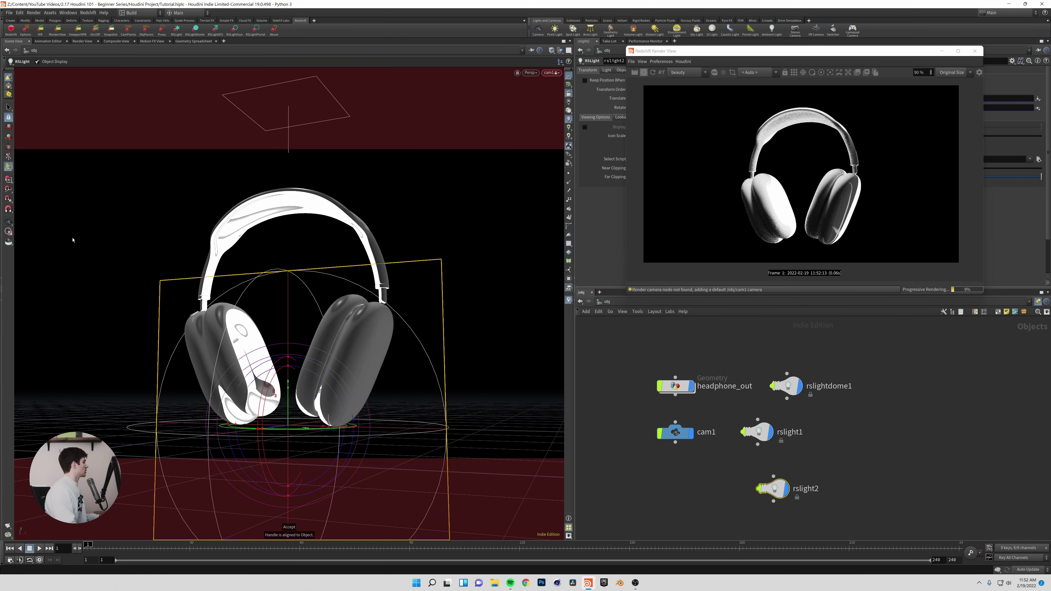
left_click_drag(282, 433, 350, 429)
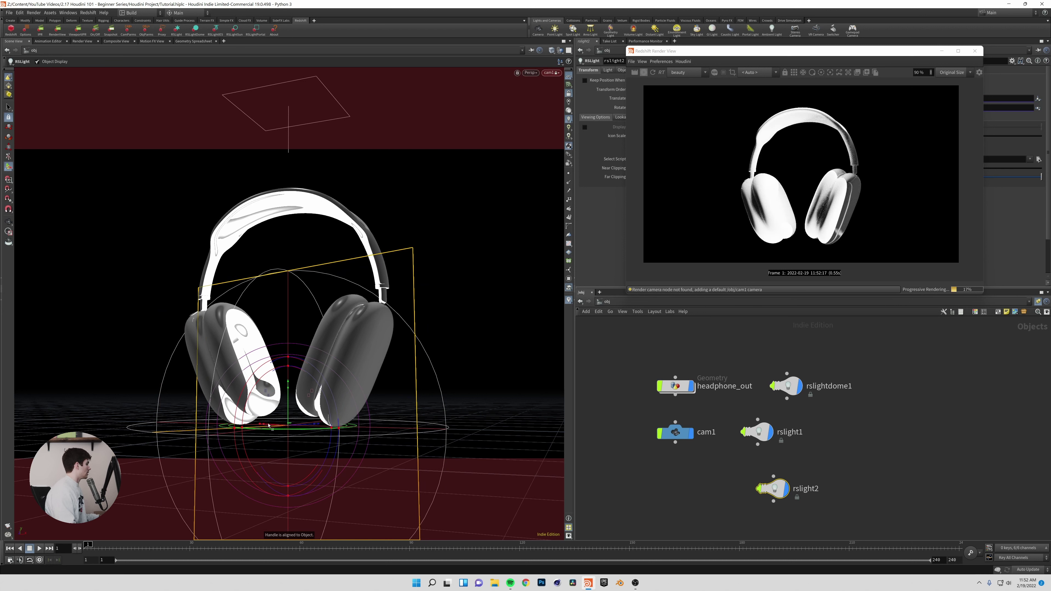
mouse_move(269, 425)
left_mouse_down()
mouse_move(556, 414)
mouse_move(533, 467)
left_mouse_up()
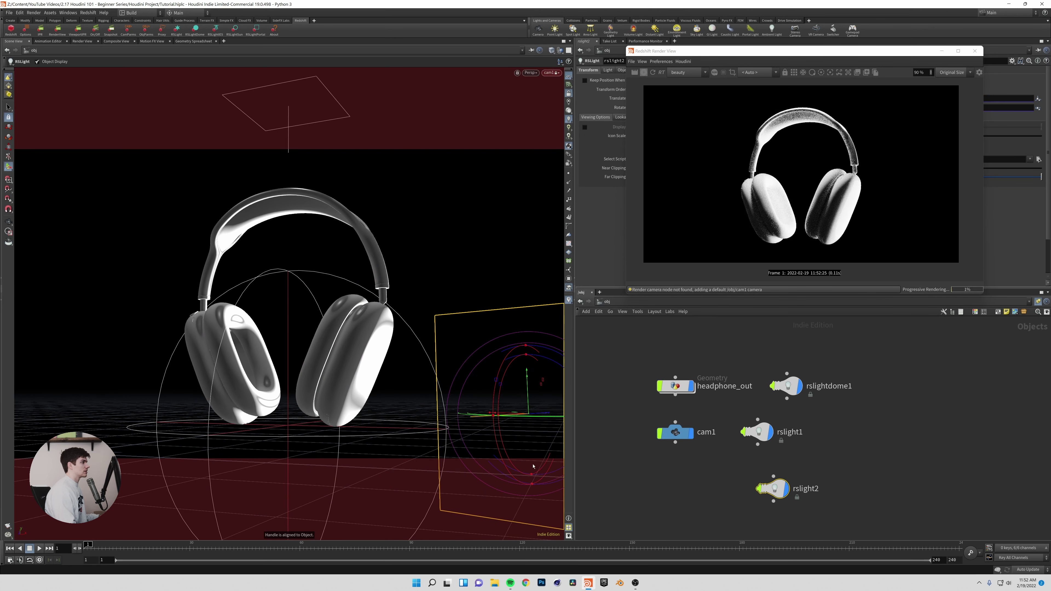
left_click_drag(497, 413, 405, 411)
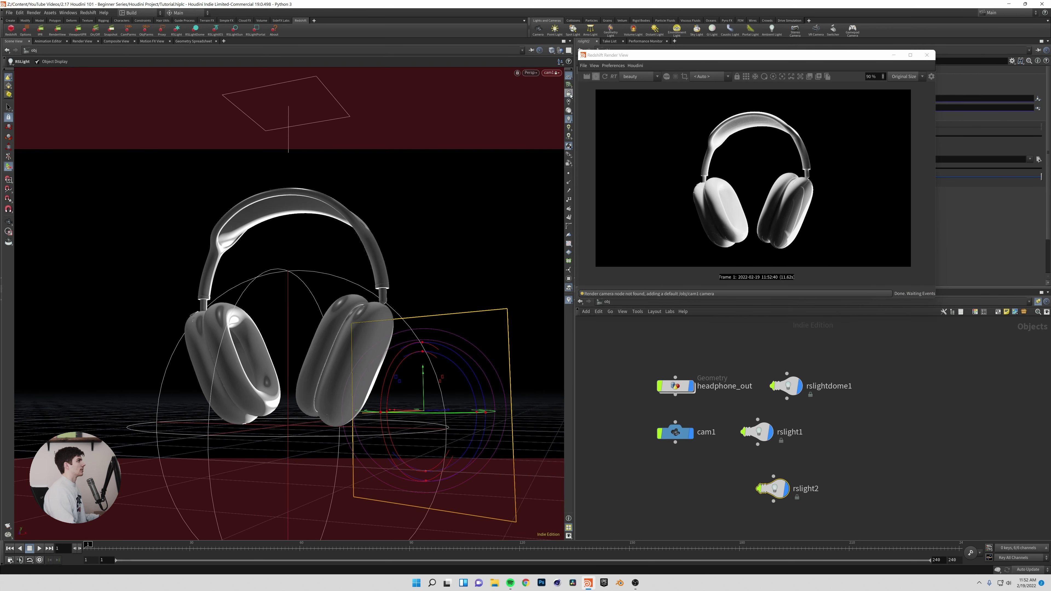
- Unlock the camera from the viewport and orbit out to check rslight2's placement relative to the headphones
left_click(568, 93)
middle_click_drag(367, 346, 331, 340)
key("Escape")
left_click_drag(331, 340, 388, 409)
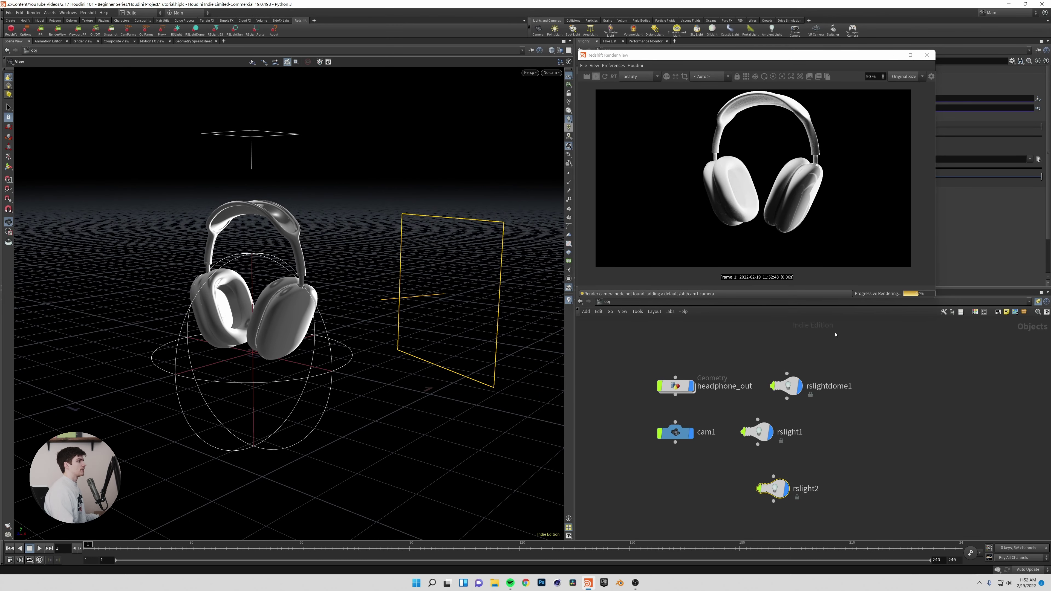
- Uncover the light parameters and set rslight2's rectangular area size to .33 on all three axes
left_click_drag(778, 58, 399, 62)
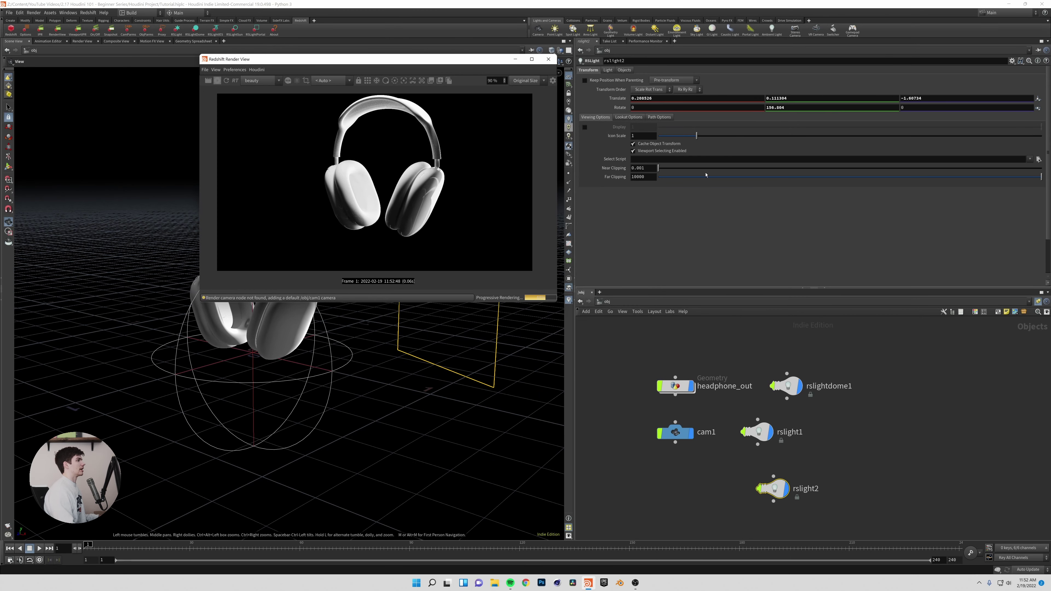
left_click(608, 71)
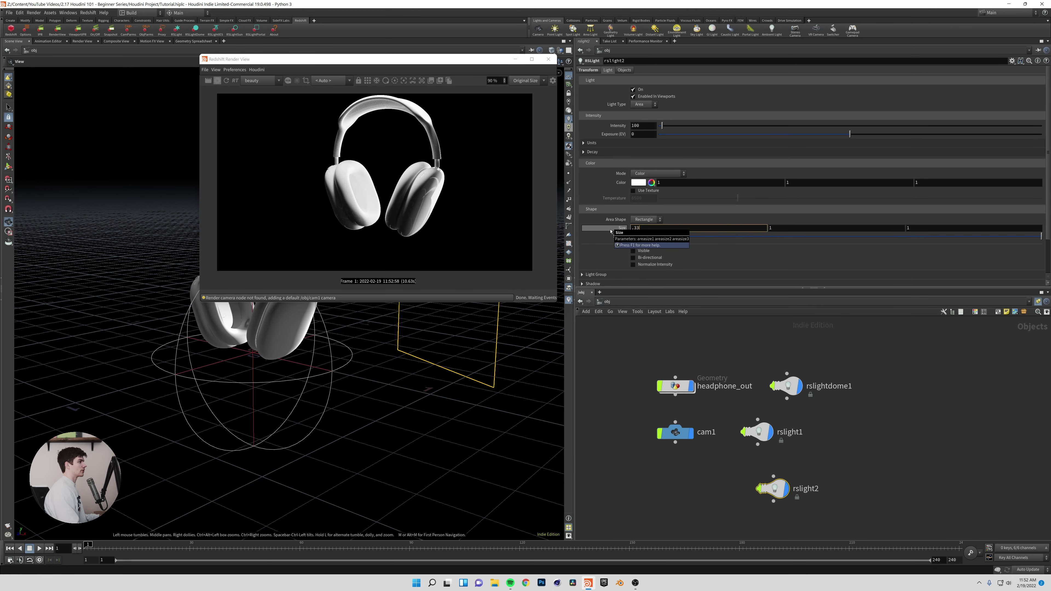
key("Tab")
type(".33")
key("Tab")
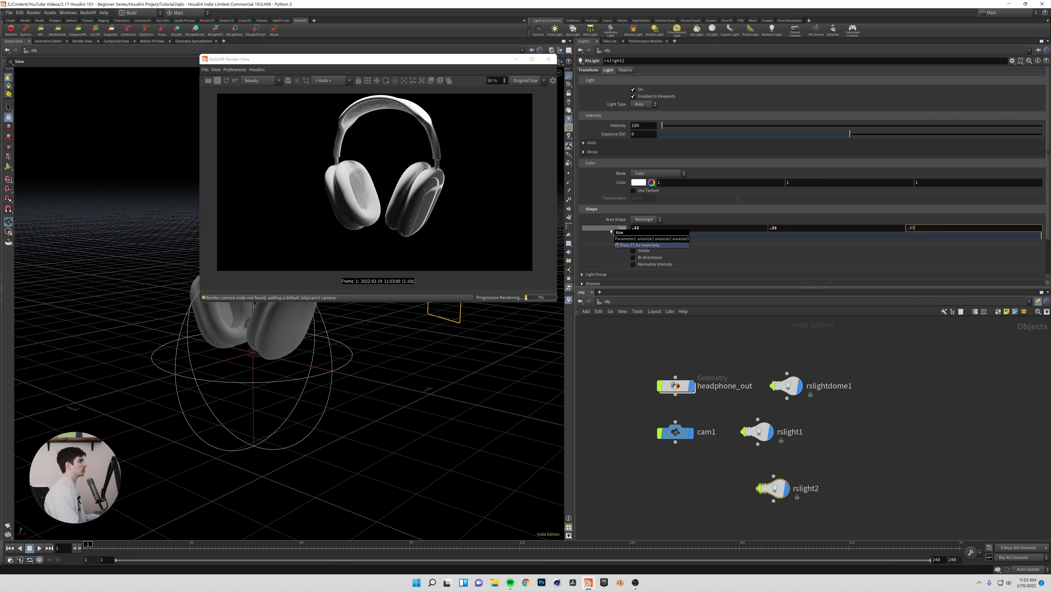
key("Return")
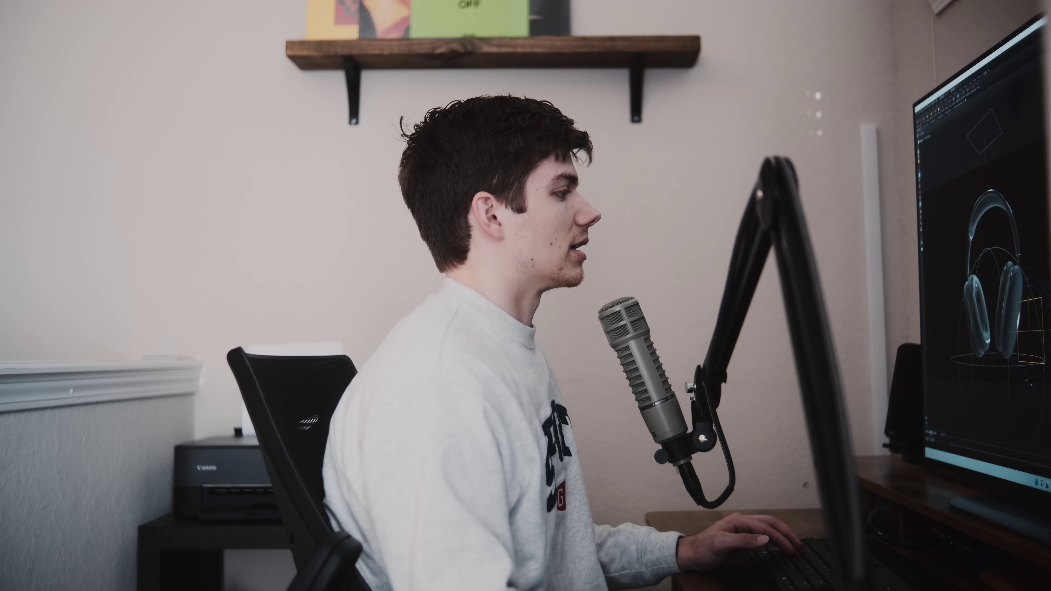